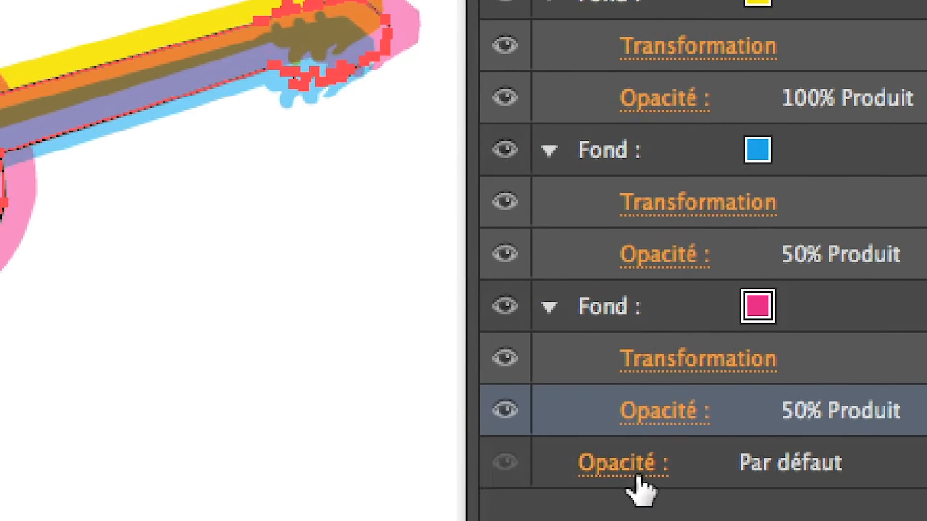
# - Draw a wide rectangle above the guitar and give it a dark green fill with no stroke
pyautogui.click(638, 478)
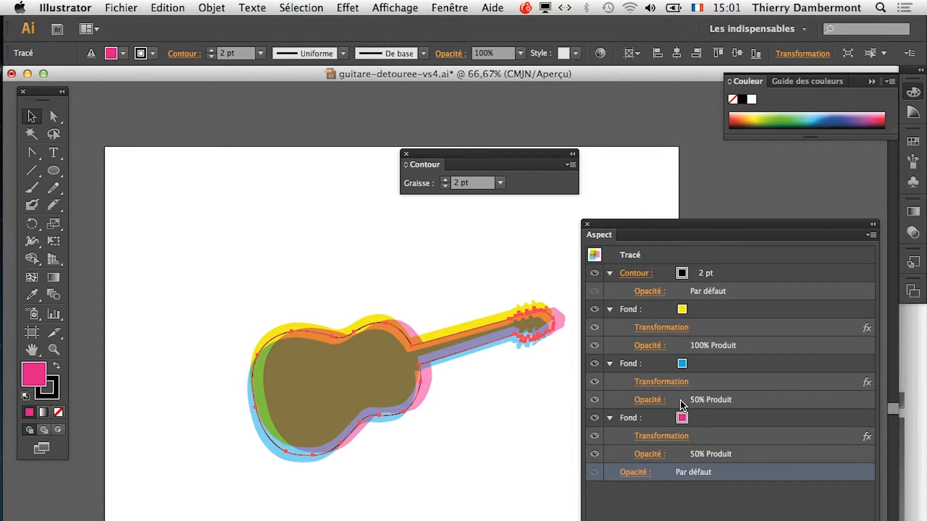
pyautogui.moveTo(53, 170); pyautogui.dragTo(129, 170)
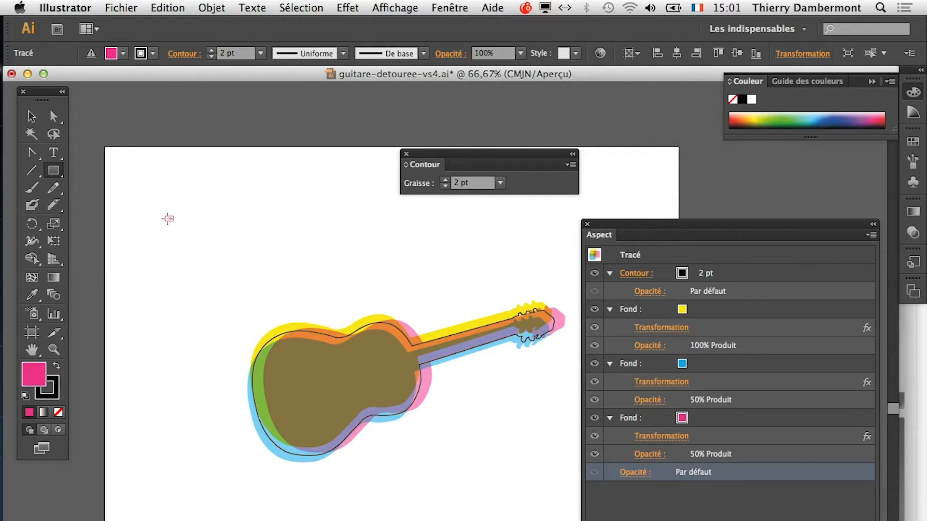
pyautogui.moveTo(165, 215); pyautogui.dragTo(521, 274)
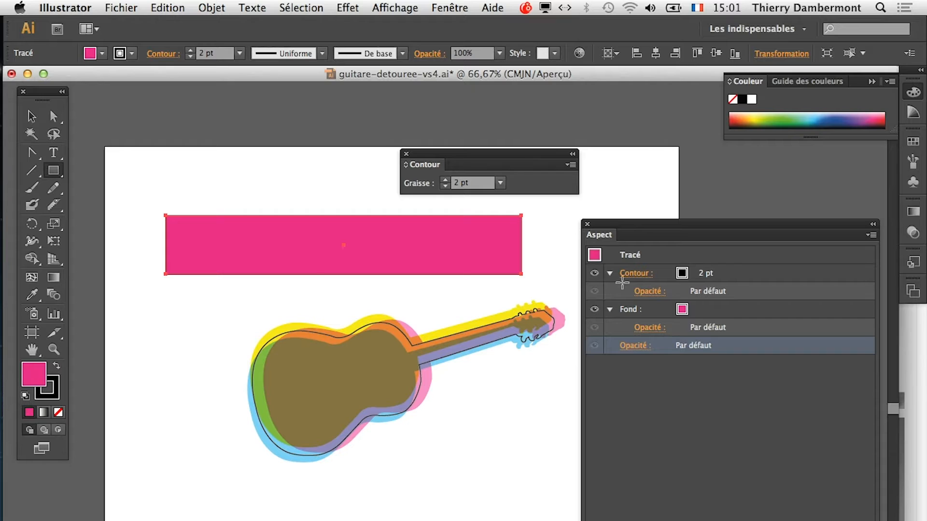
pyautogui.click(913, 141)
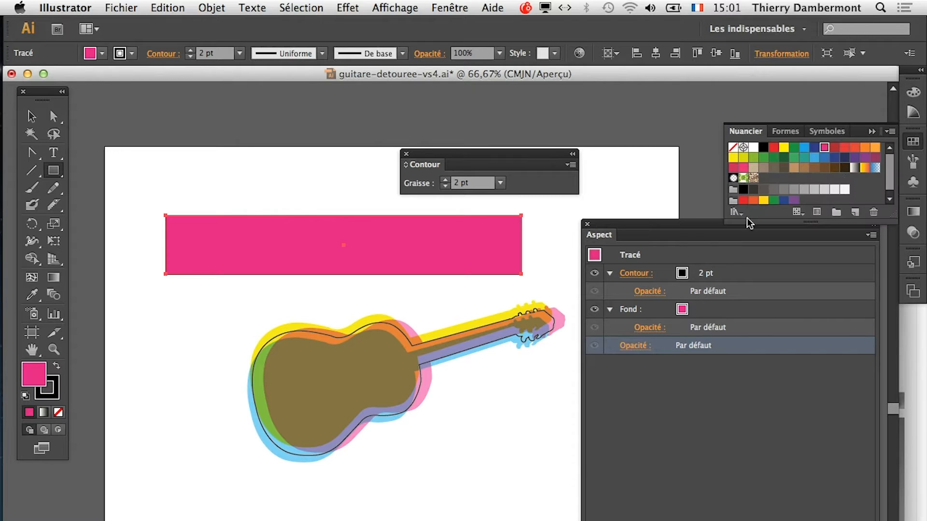
pyautogui.click(784, 158)
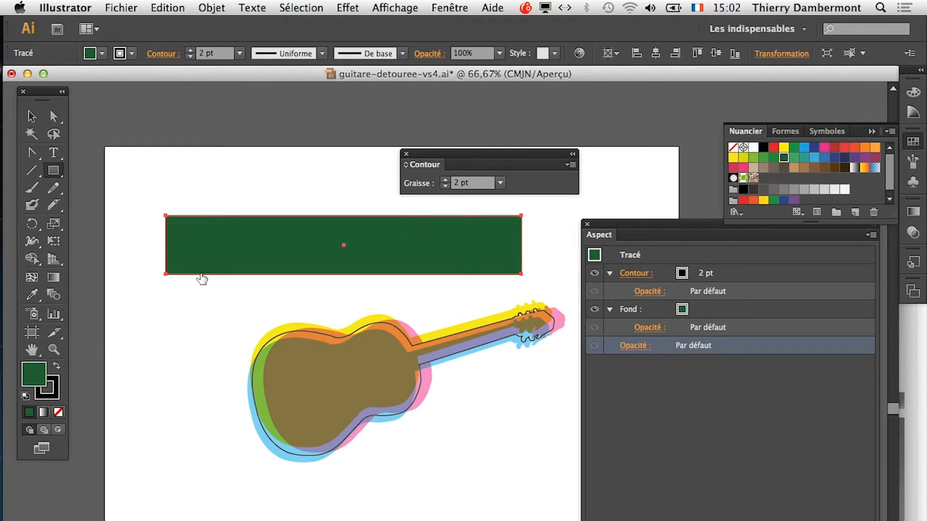
pyautogui.click(54, 398)
pyautogui.click(58, 413)
# - Draw a second wide rectangle across the upper part of the guitar and give it a blue fill with no stroke
pyautogui.moveTo(147, 324)
pyautogui.mouseDown()
pyautogui.moveTo(547, 328)
pyautogui.moveTo(493, 368)
pyautogui.mouseUp()
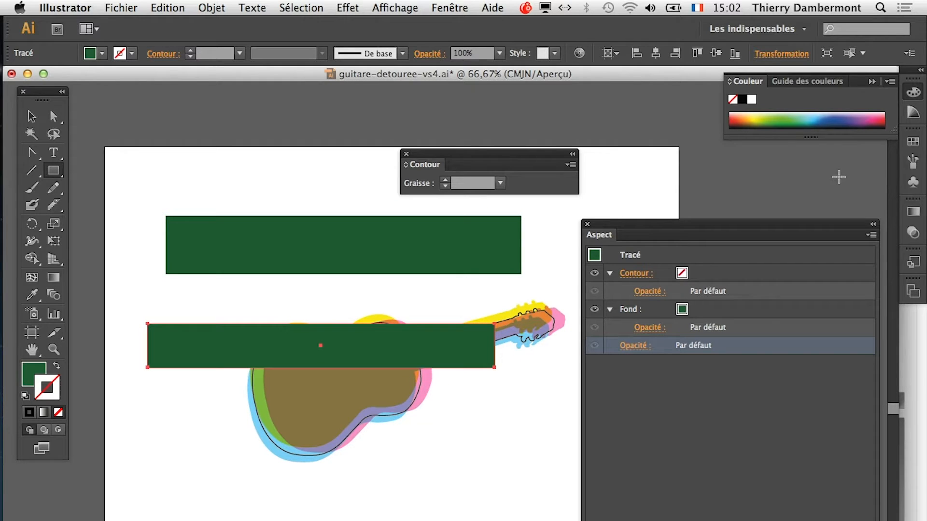
pyautogui.click(913, 142)
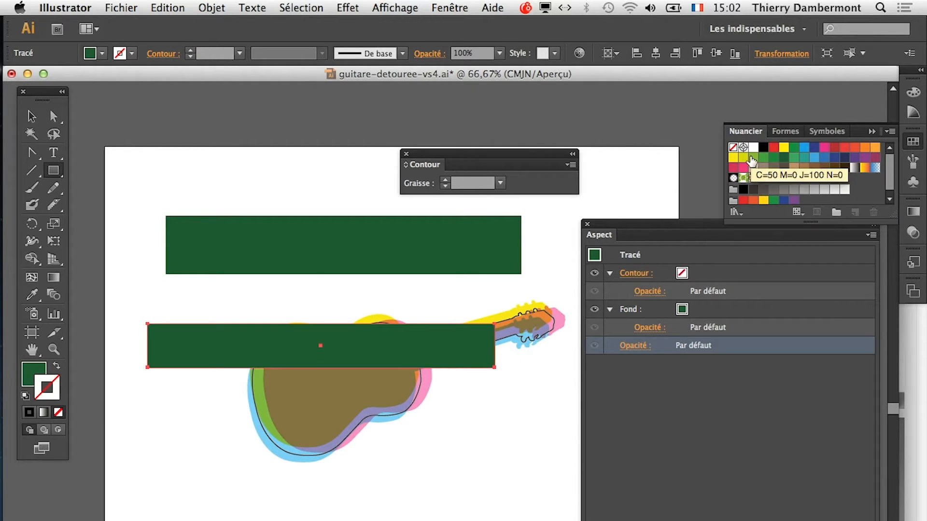
pyautogui.click(804, 150)
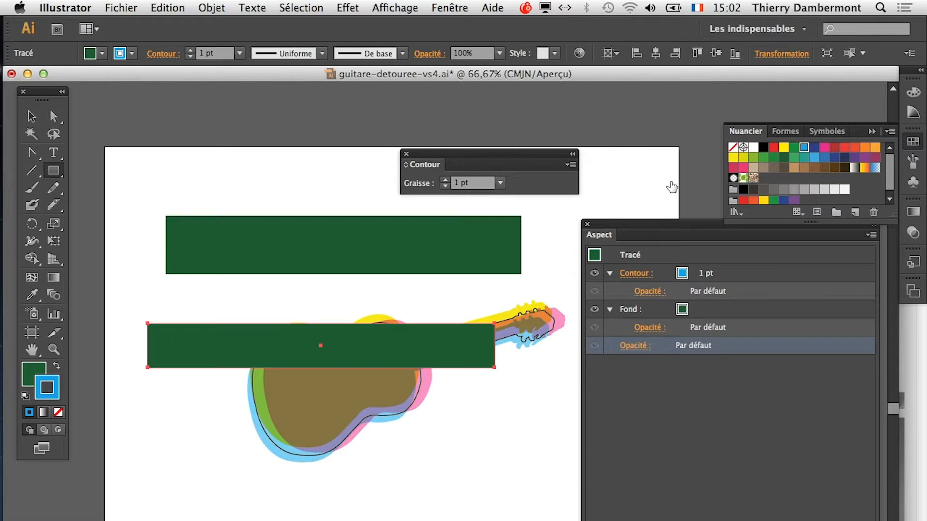
pyautogui.click(57, 367)
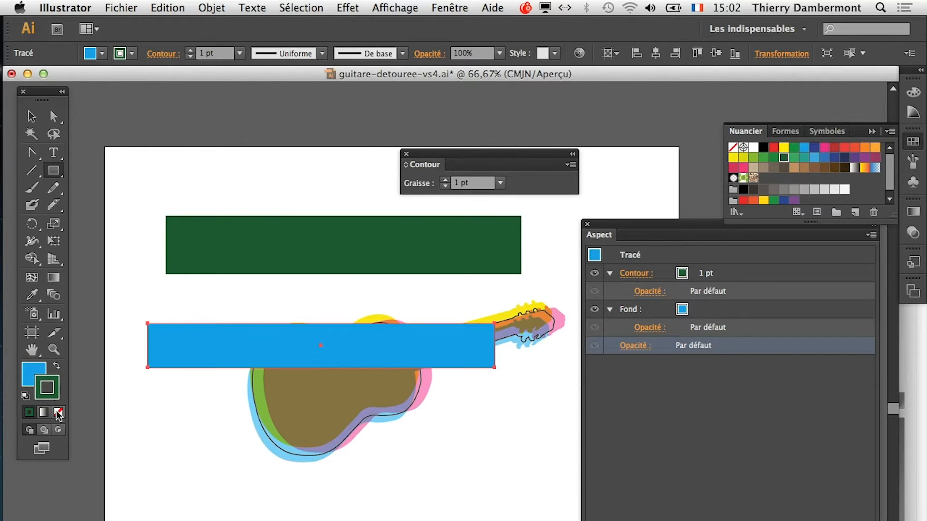
pyautogui.click(59, 413)
# - Draw a thin horizontal bar across the lower part of the guitar body and fill it with red
pyautogui.moveTo(168, 406); pyautogui.dragTo(520, 417)
pyautogui.click(913, 140)
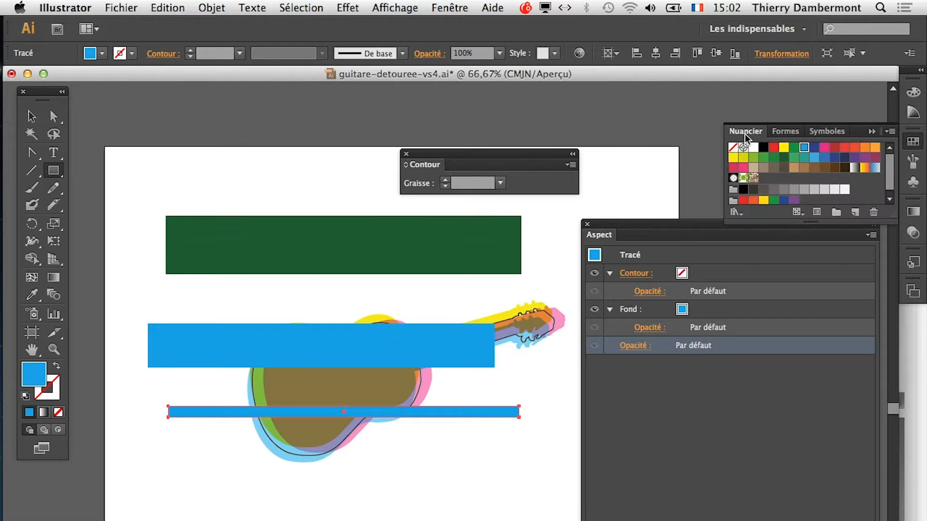
pyautogui.moveTo(746, 137); pyautogui.dragTo(367, 505)
pyautogui.click(467, 516)
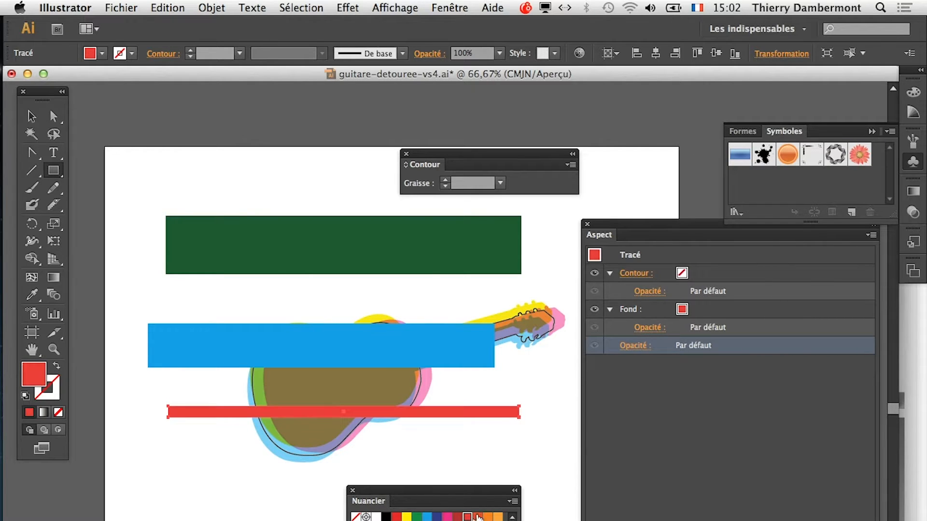
# - Select the green, blue and red rectangles and create a new layer above the bonne méthode layer
pyautogui.click(31, 116)
pyautogui.moveTo(144, 181); pyautogui.dragTo(200, 513)
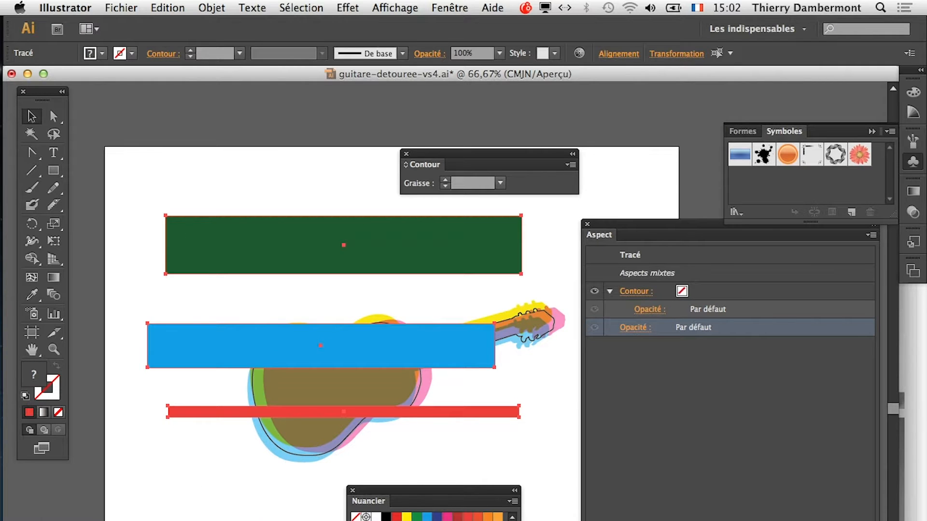
pyautogui.press('F7')
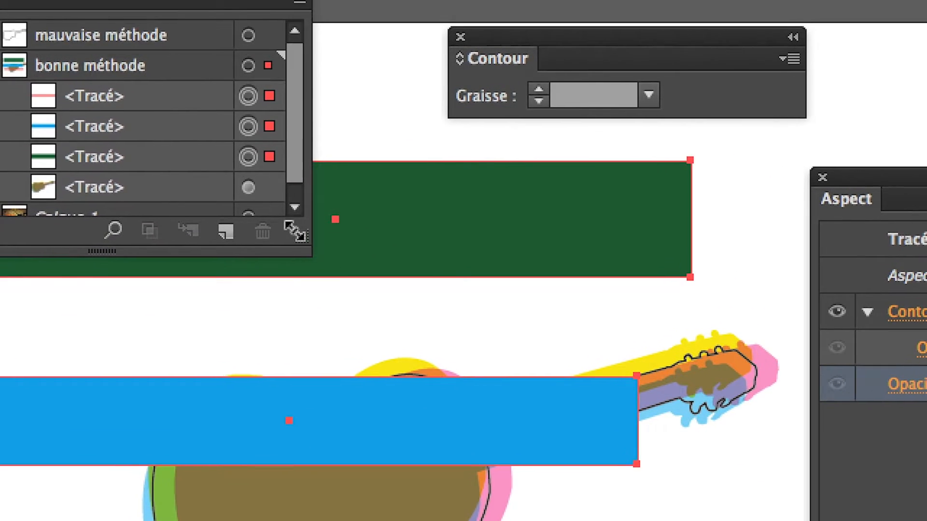
pyautogui.moveTo(295, 232); pyautogui.dragTo(278, 520)
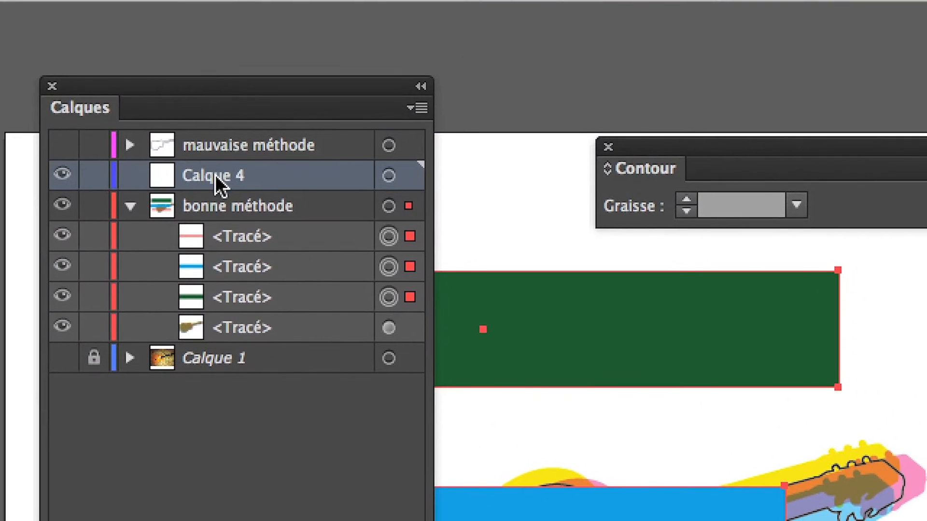
pyautogui.moveTo(215, 175); pyautogui.dragTo(227, 287)
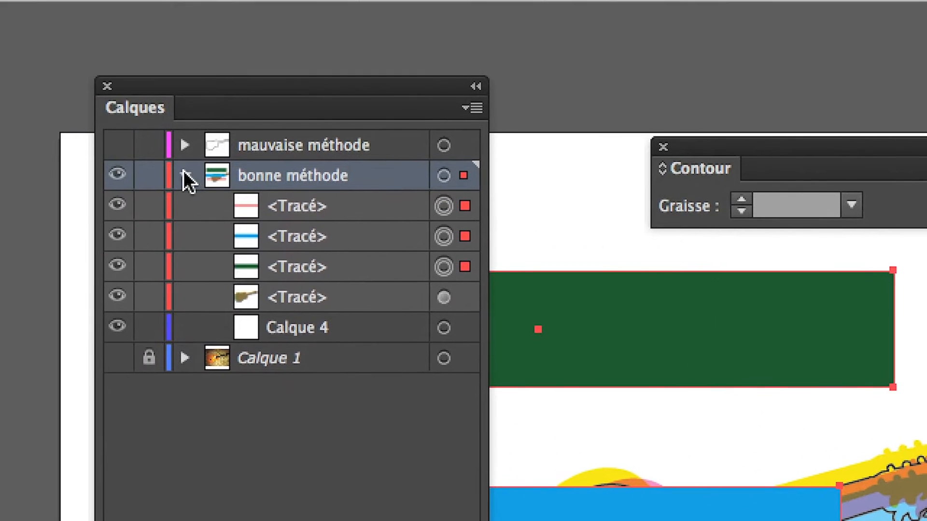
pyautogui.click(140, 161)
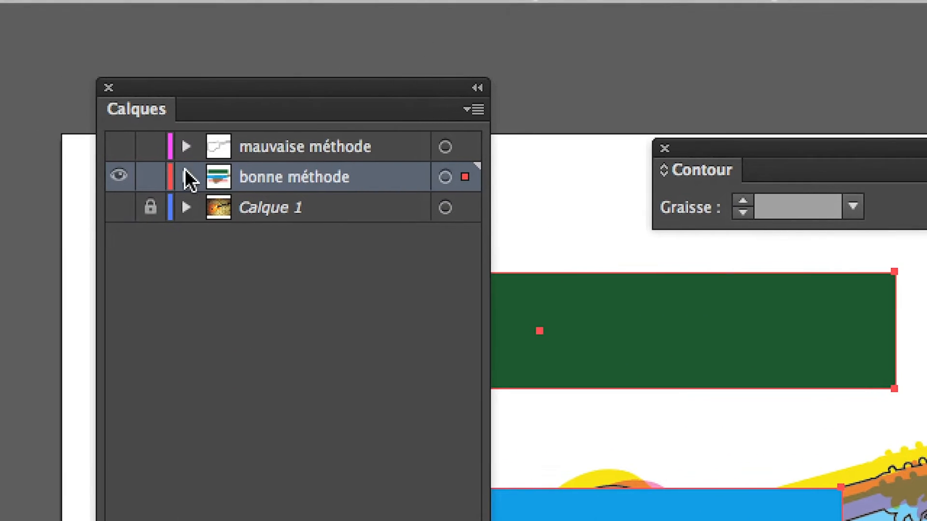
pyautogui.click(79, 175)
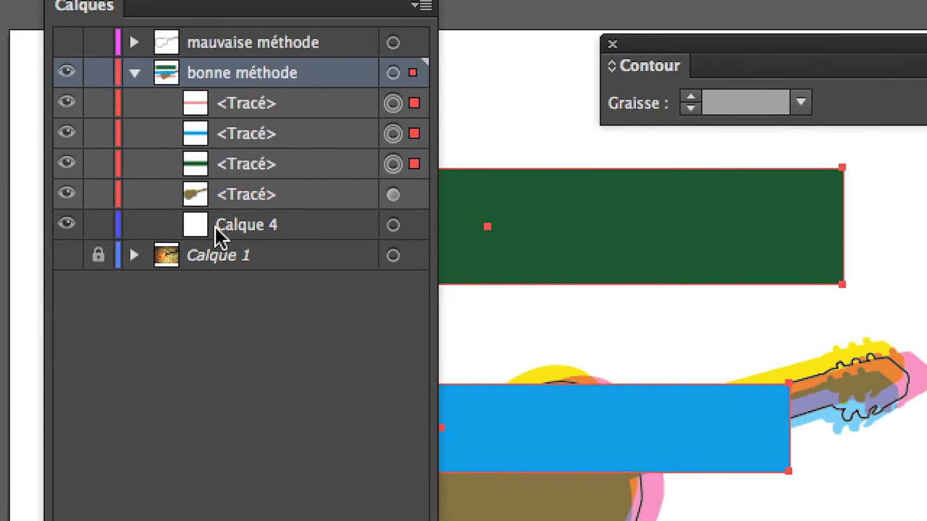
pyautogui.moveTo(215, 227); pyautogui.dragTo(174, 69)
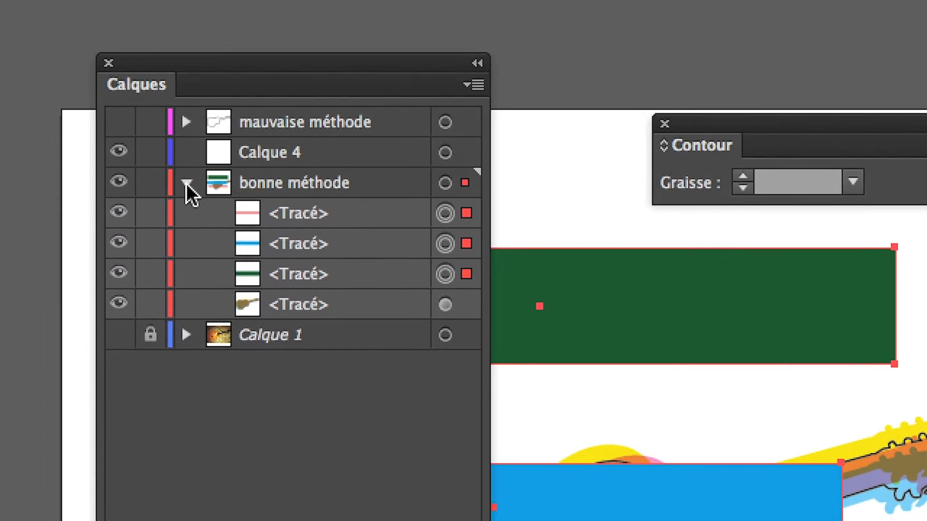
# - Collapse the bonne méthode layer and move layer Calque 4 directly beneath it
pyautogui.click(162, 206)
pyautogui.moveTo(253, 176); pyautogui.dragTo(250, 212)
pyautogui.moveTo(217, 186); pyautogui.dragTo(217, 193)
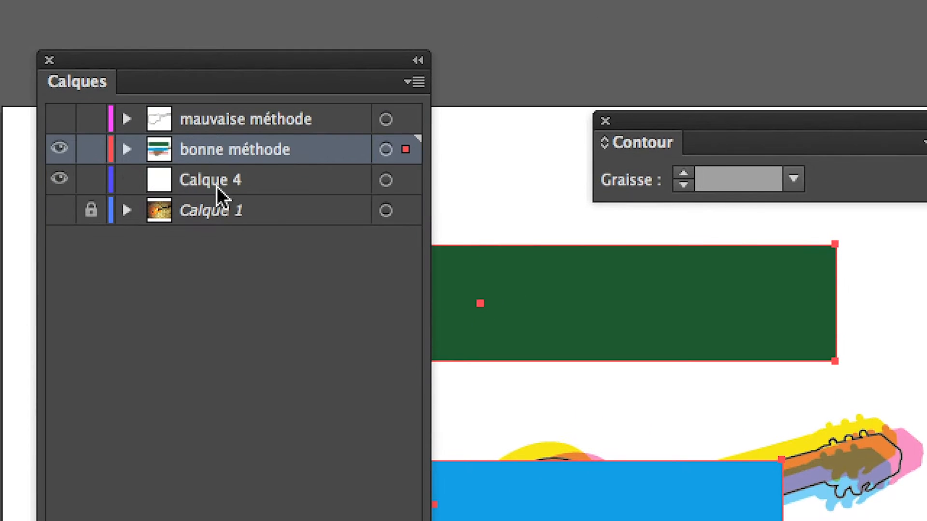
# - Transfer the three selected rectangles from the bonne méthode layer to Calque 4, behind the guitar, and deselect them
pyautogui.moveTo(285, 175); pyautogui.dragTo(285, 197)
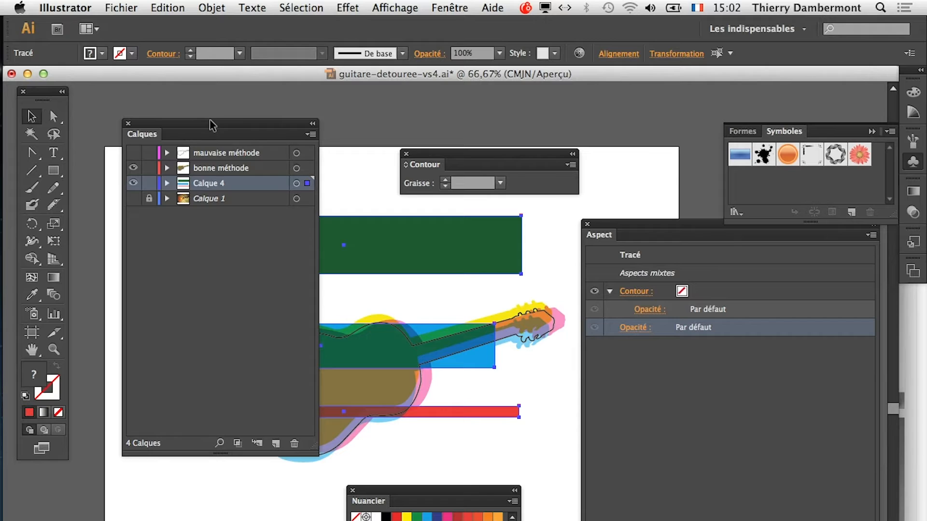
pyautogui.moveTo(212, 124); pyautogui.dragTo(169, 510)
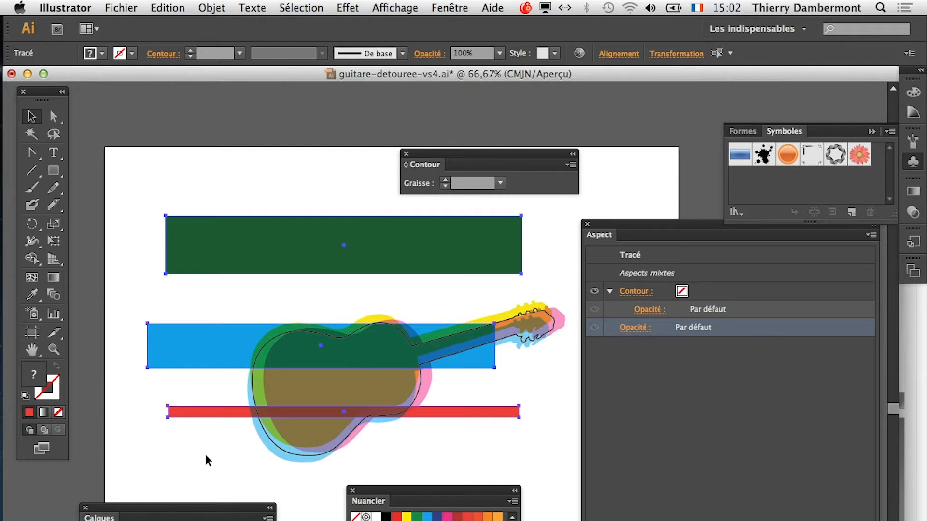
pyautogui.click(215, 469)
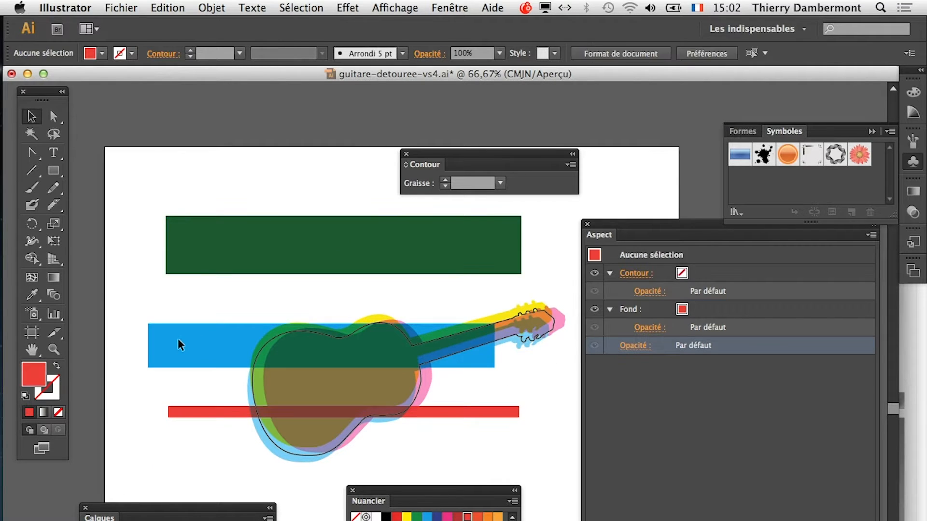
# - Examine the appearance and opacity attributes of the blue, green and red rectangles one after another
pyautogui.click(177, 342)
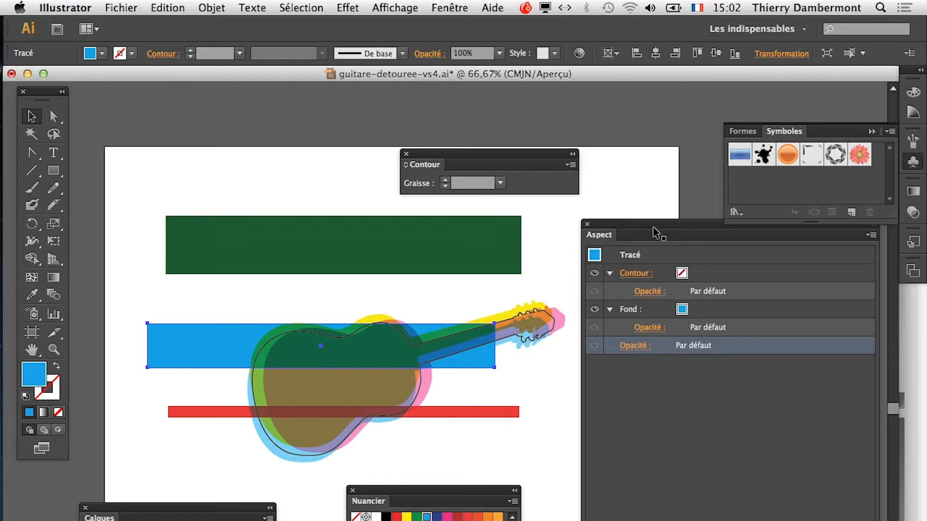
pyautogui.moveTo(655, 234); pyautogui.dragTo(441, 236)
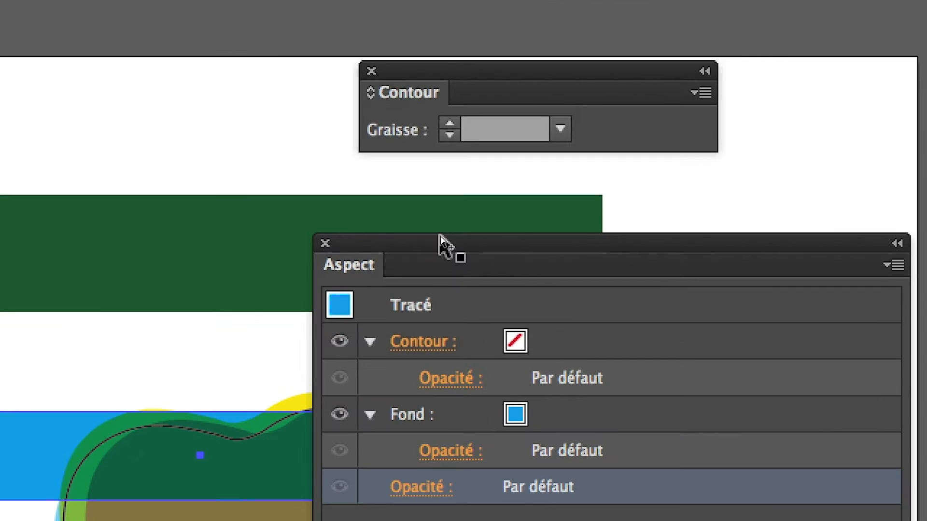
pyautogui.click(219, 245)
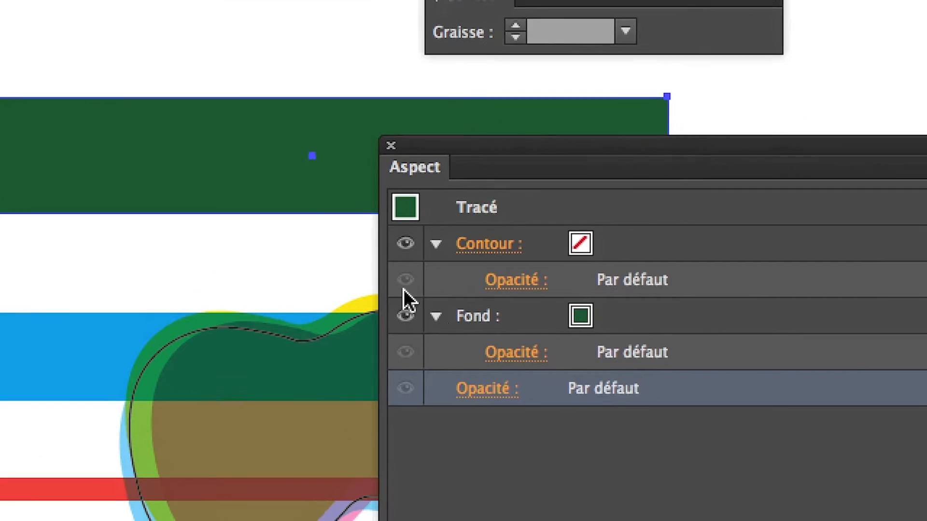
pyautogui.click(598, 451)
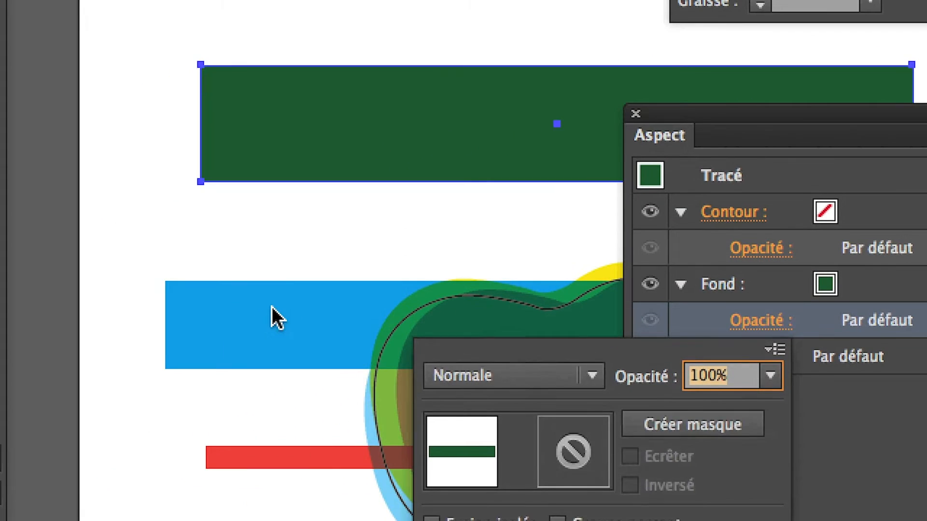
pyautogui.click(2, 283)
pyautogui.click(2, 283)
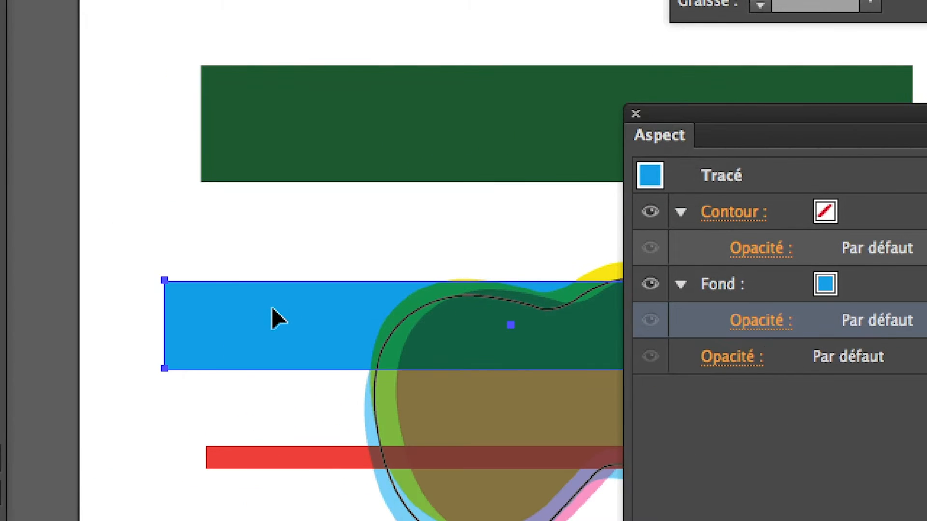
pyautogui.click(284, 457)
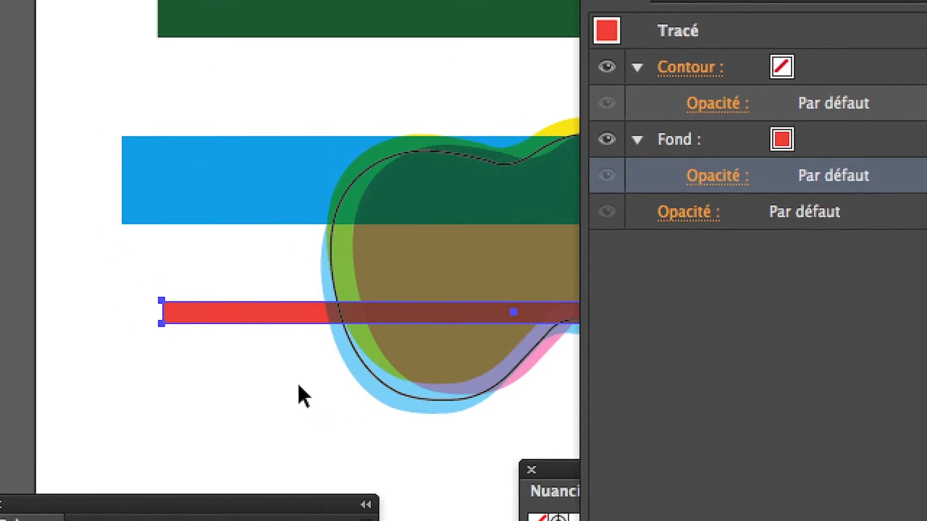
pyautogui.click(299, 386)
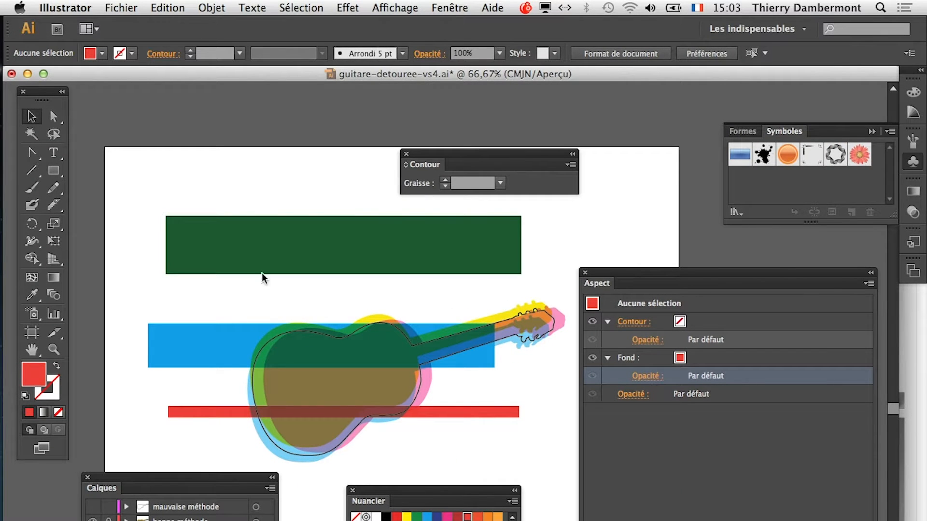
# - Move the green rectangle and red bar to overlap the blue rectangle, and duplicate all three bands further down the guitar
pyautogui.moveTo(237, 252); pyautogui.dragTo(235, 311)
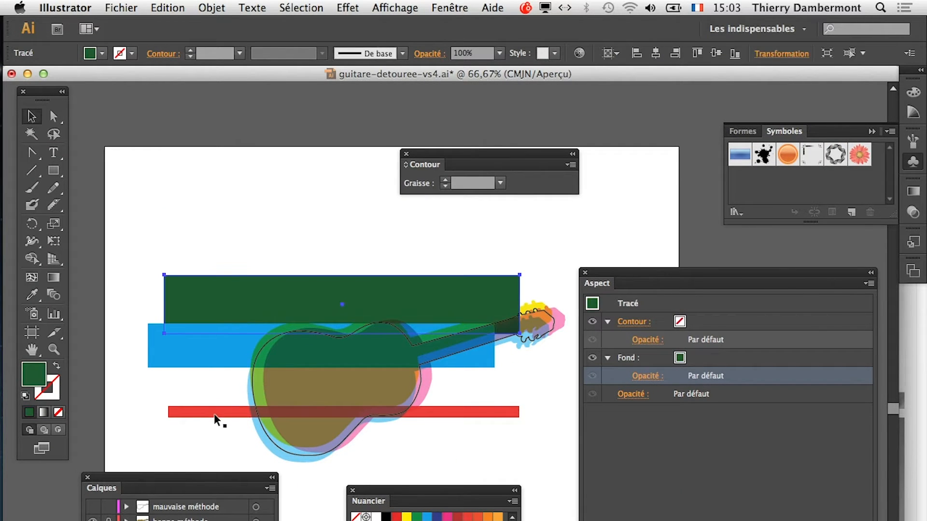
pyautogui.moveTo(213, 413); pyautogui.dragTo(232, 368)
pyautogui.moveTo(178, 233); pyautogui.dragTo(204, 418)
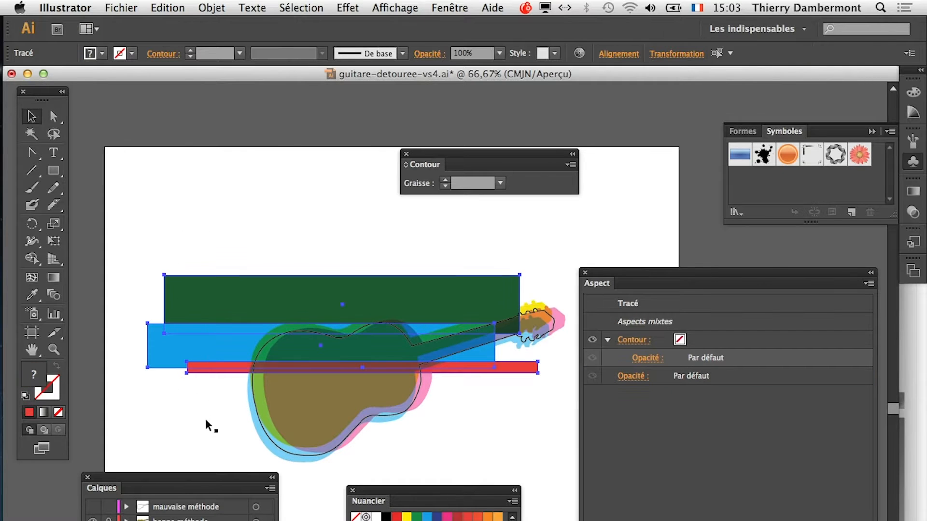
pyautogui.moveTo(212, 354); pyautogui.dragTo(212, 439)
pyautogui.click(268, 464)
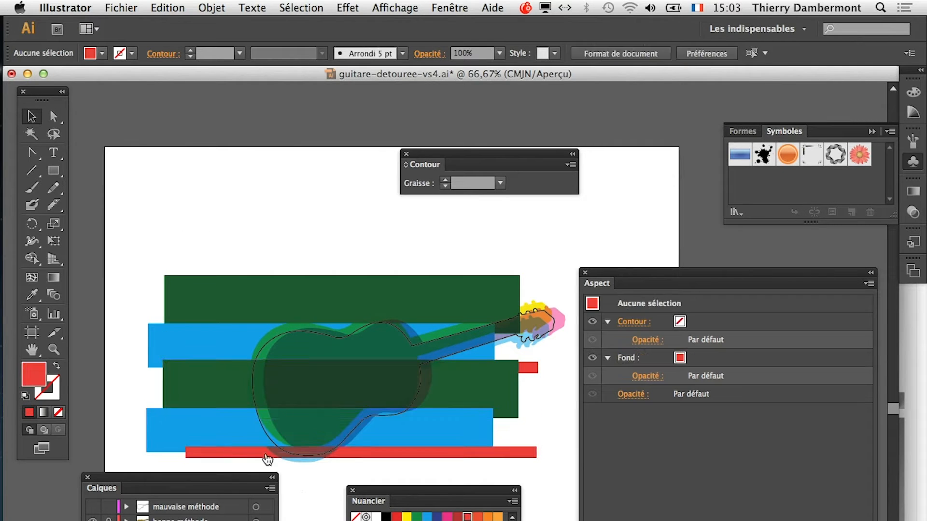
# - Recolour the duplicated bands, filling the blue copy with yellow and the green copy with purple
pyautogui.click(218, 448)
pyautogui.click(405, 518)
pyautogui.click(300, 497)
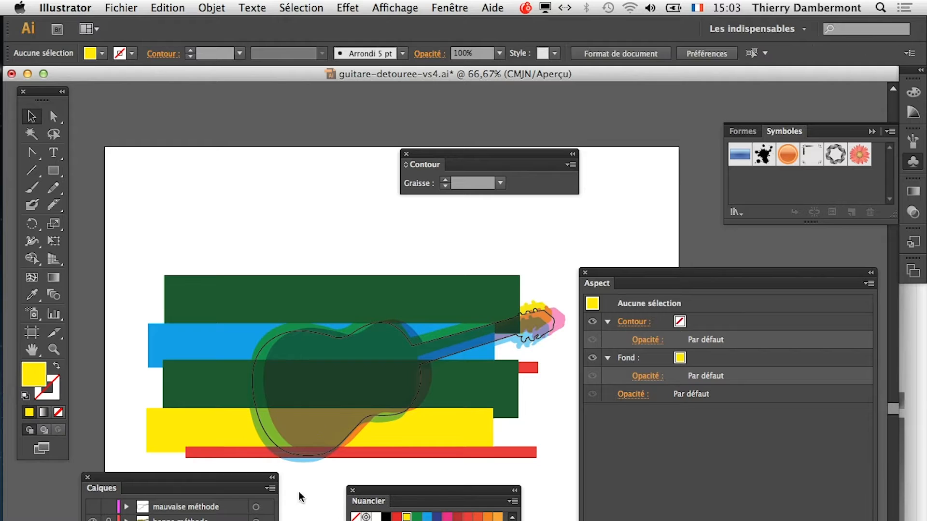
pyautogui.click(208, 392)
pyautogui.click(352, 515)
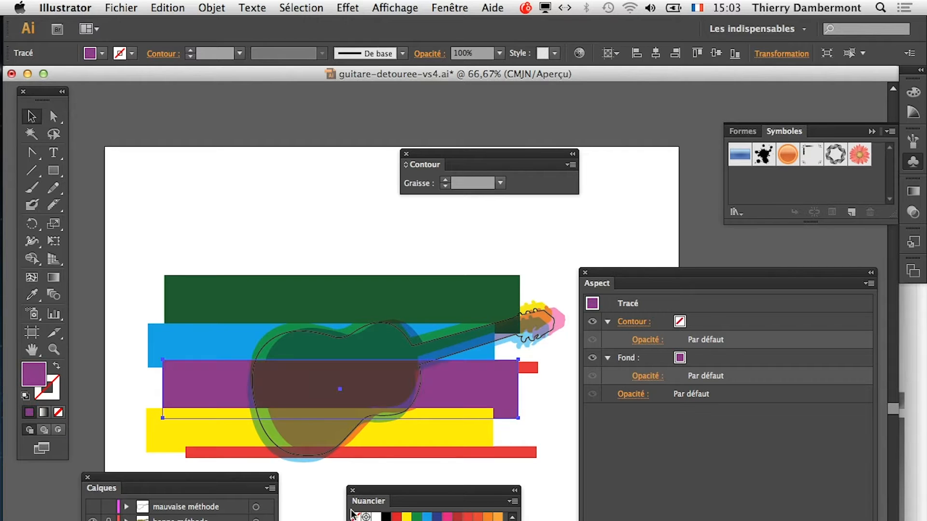
# - Select all the coloured bands, rotate them to slope down diagonally across the page, and scale them up proportionally
pyautogui.press('super+a')
pyautogui.scroll(-3, 379, 431)
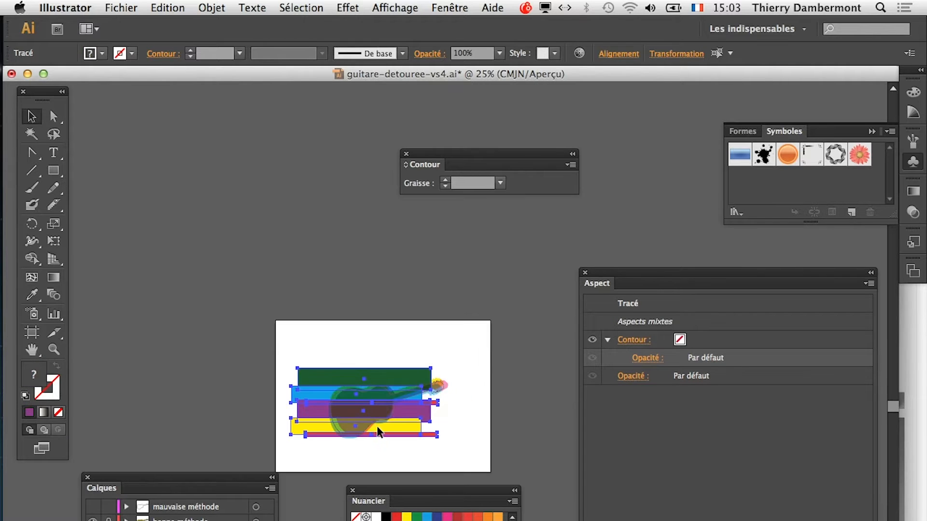
pyautogui.click(54, 241)
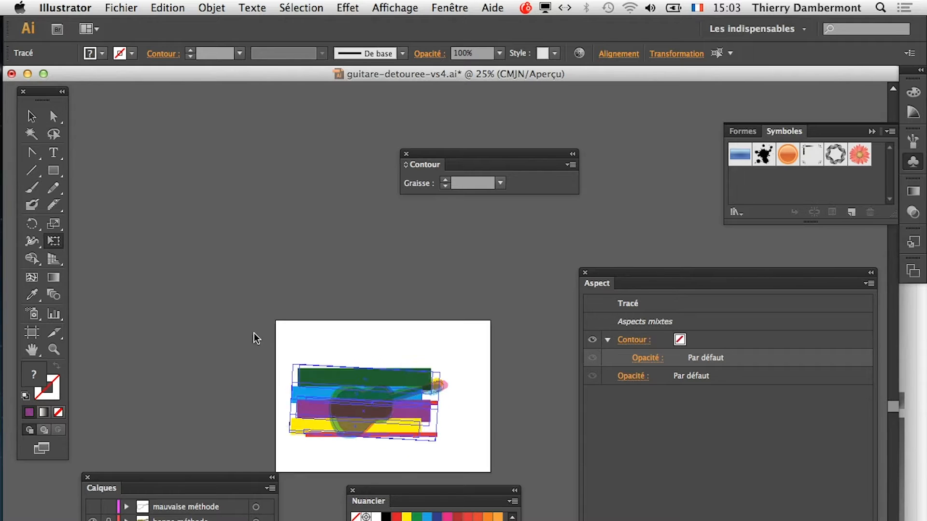
pyautogui.moveTo(254, 333); pyautogui.dragTo(236, 227)
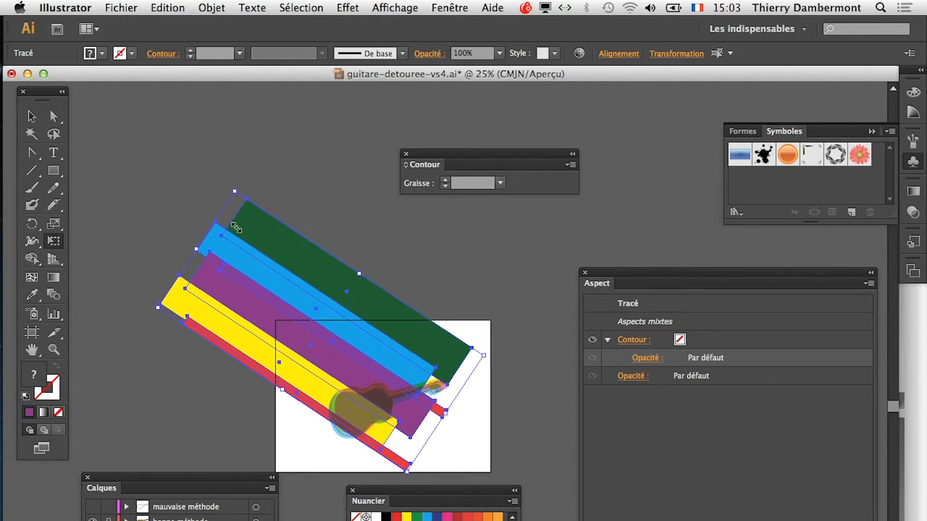
# - Move the tilted bands over the artboard so they cross behind the whole guitar, and deselect them
pyautogui.moveTo(280, 281); pyautogui.dragTo(354, 373)
pyautogui.scroll(1, 447, 398)
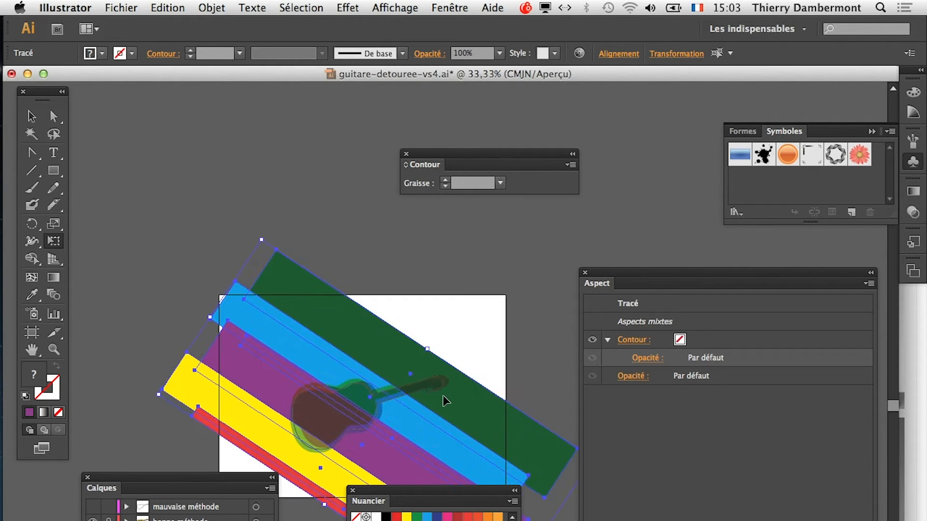
pyautogui.moveTo(461, 439); pyautogui.dragTo(443, 430)
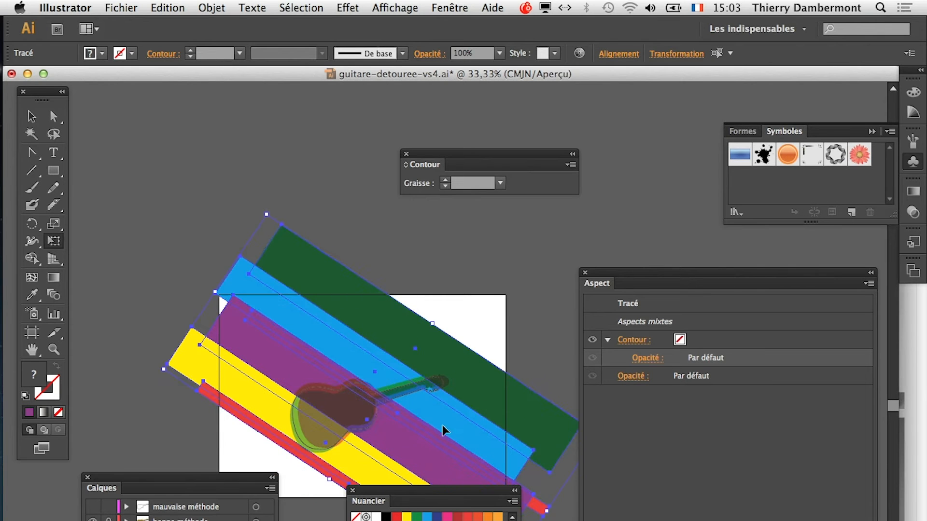
pyautogui.press('v')
pyautogui.click(144, 178)
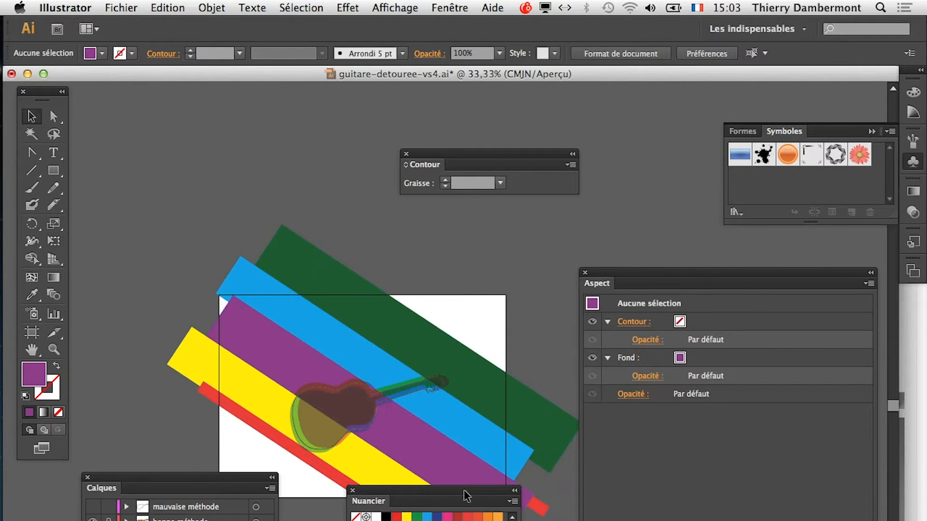
pyautogui.scroll(3, 423, 425)
pyautogui.scroll(-3, 409, 411)
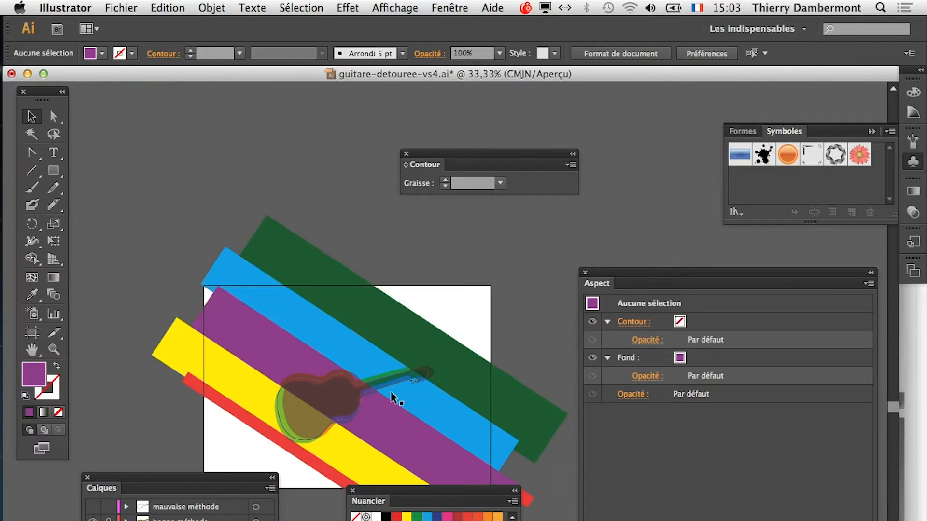
# - Target the whole Calque 4 layer, lower its opacity to 40%, and deselect the bands
pyautogui.moveTo(179, 219); pyautogui.dragTo(296, 427)
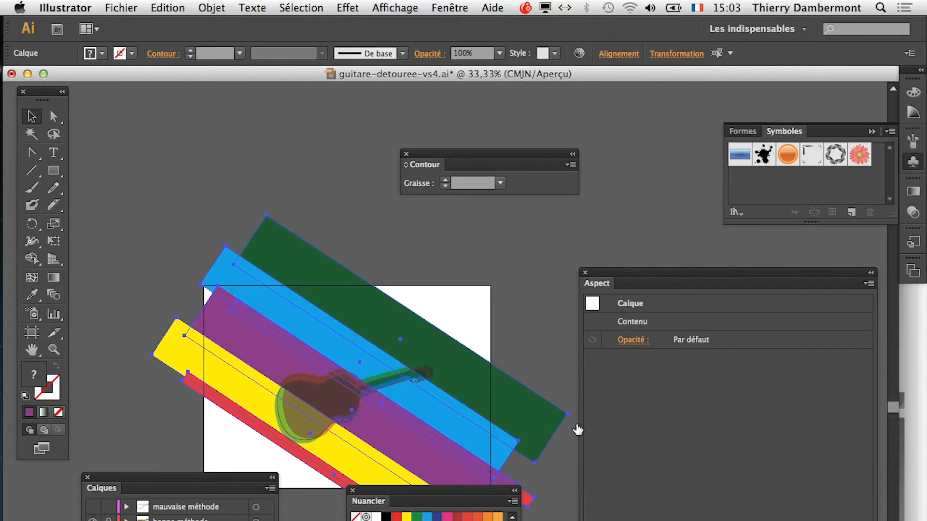
pyautogui.click(632, 340)
pyautogui.click(637, 368)
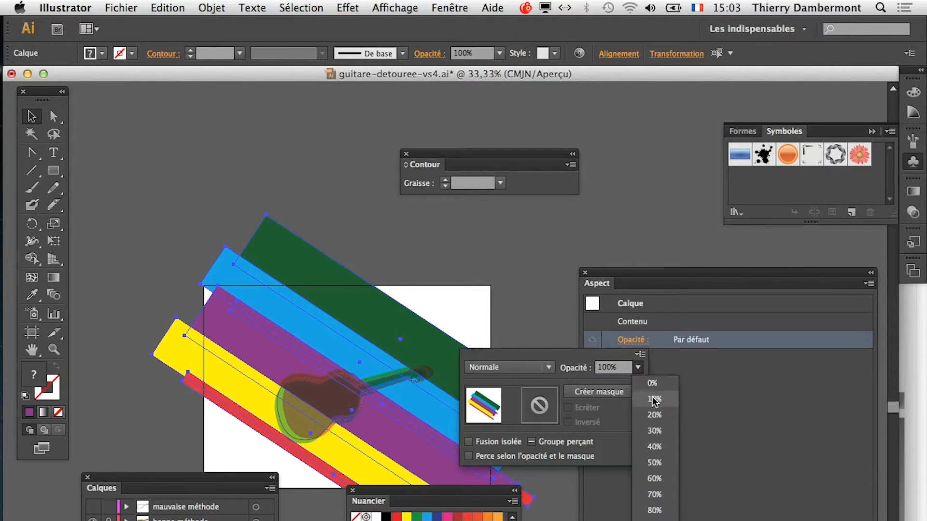
pyautogui.click(649, 450)
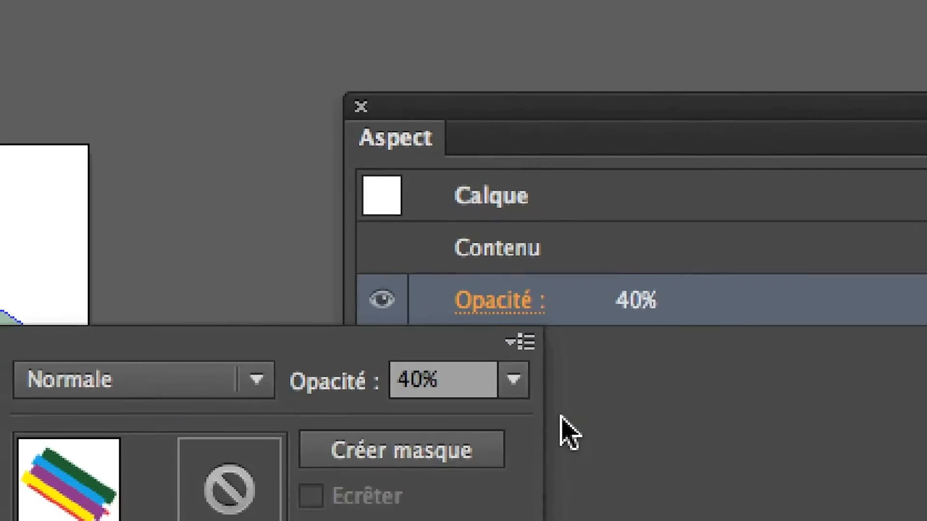
pyautogui.click(507, 516)
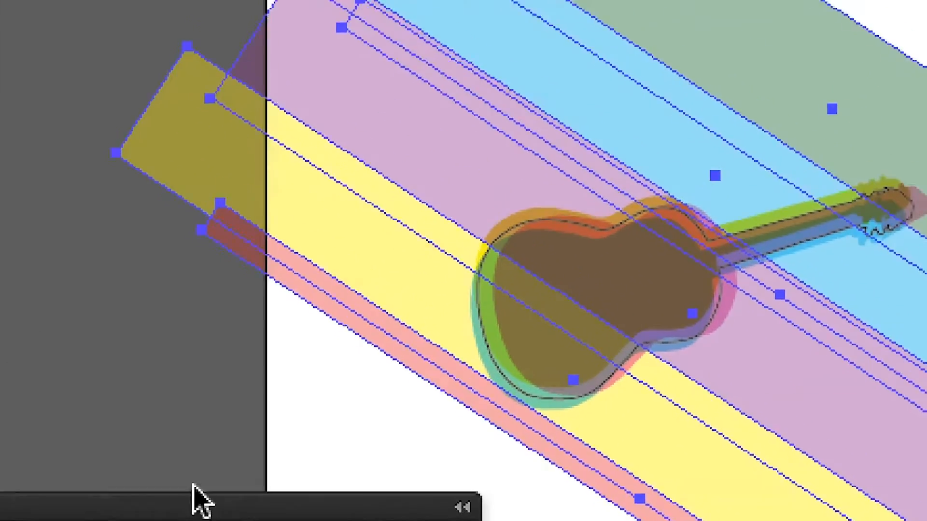
pyautogui.click(435, 292)
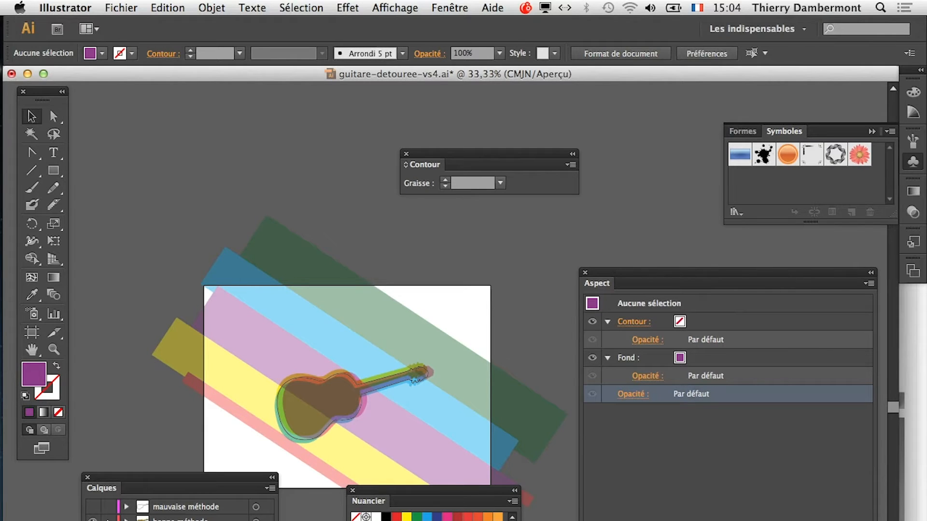
# - Target the bonne méthode layer and enlarge the guitar proportionally from its centre to nearly fill the artboard width
pyautogui.click(256, 519)
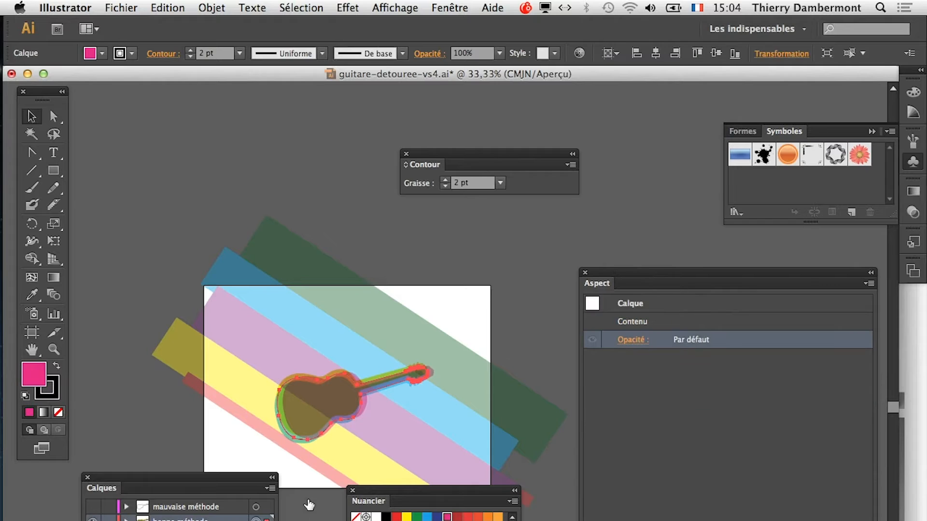
pyautogui.click(54, 241)
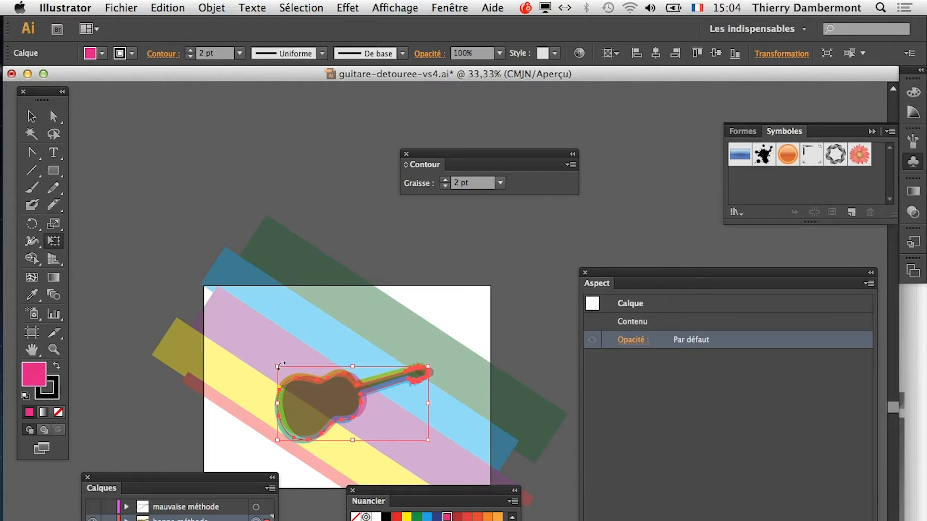
pyautogui.moveTo(279, 365); pyautogui.dragTo(235, 341)
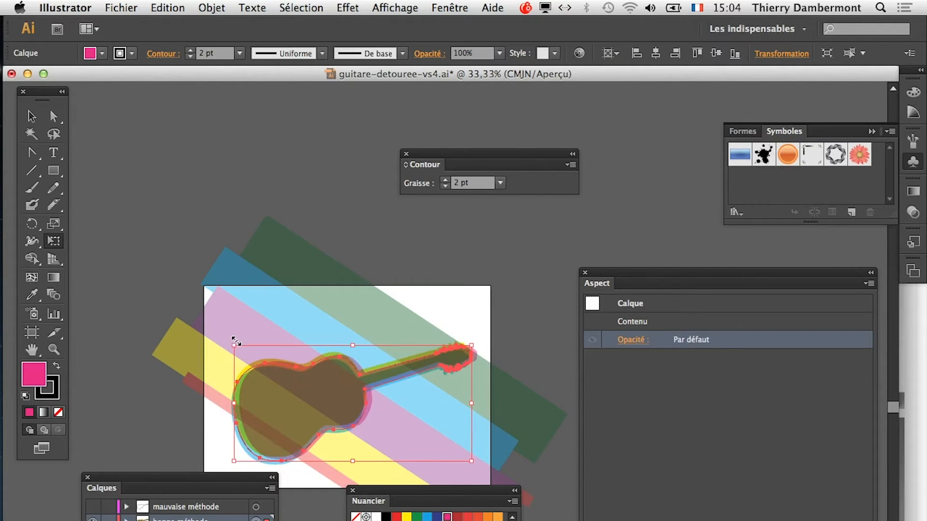
pyautogui.press('v')
pyautogui.click(179, 175)
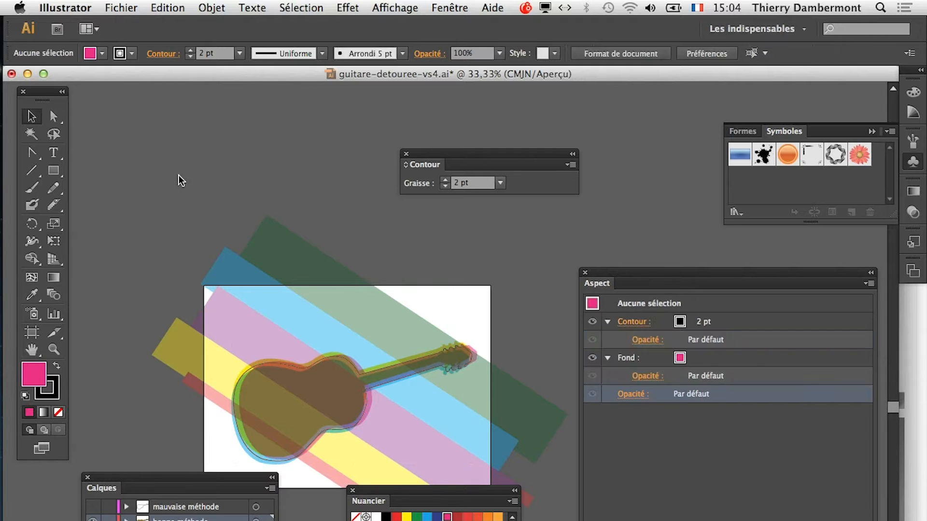
# - Clear the panels off the guitar and thicken its black outline to 7 pt
pyautogui.scroll(1, 390, 405)
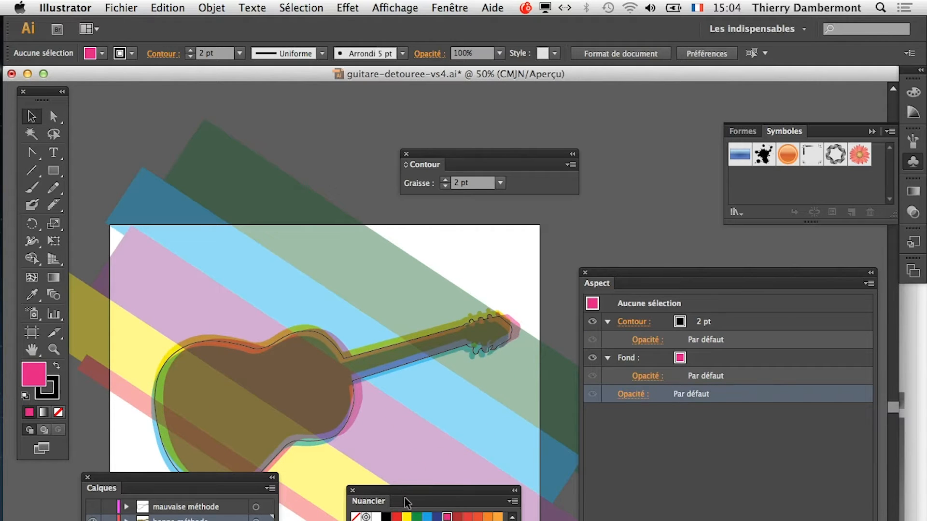
pyautogui.moveTo(404, 500); pyautogui.dragTo(415, 520)
pyautogui.moveTo(228, 479); pyautogui.dragTo(228, 520)
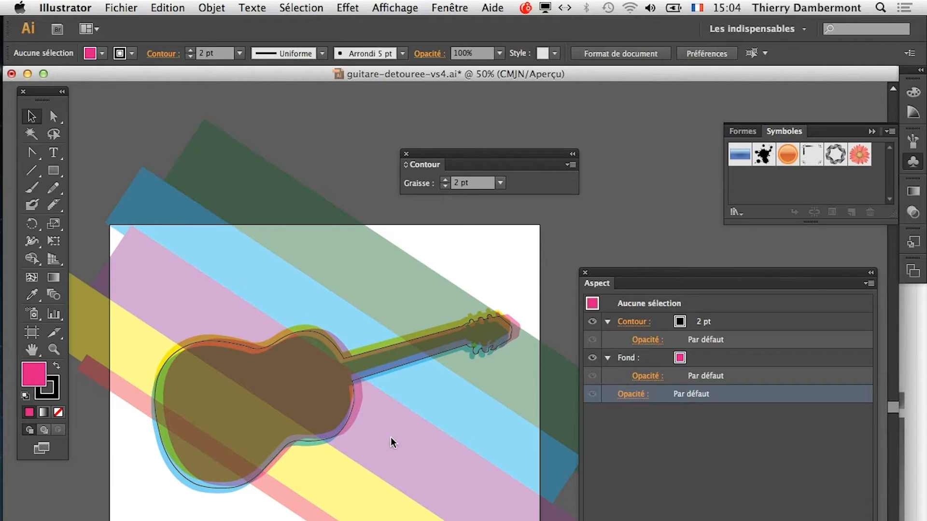
pyautogui.click(334, 404)
pyautogui.click(703, 322)
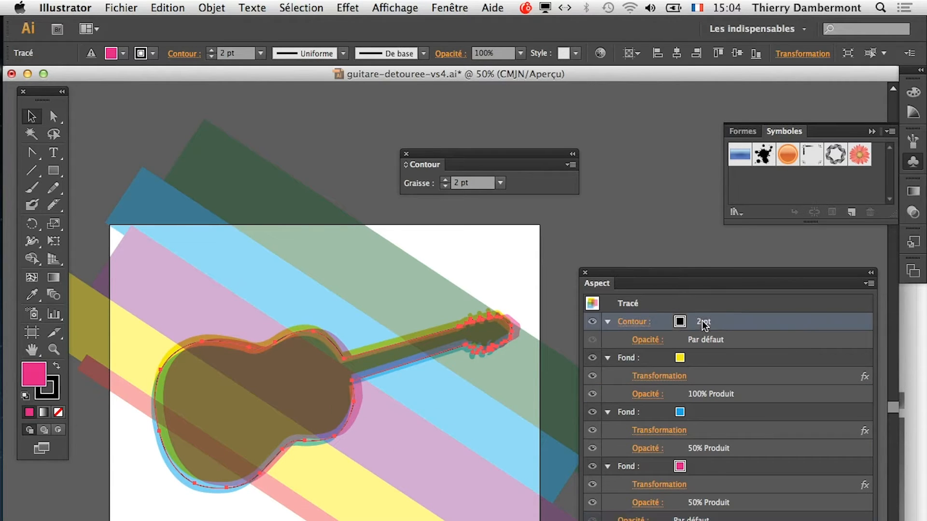
pyautogui.click(705, 319)
pyautogui.click(705, 319)
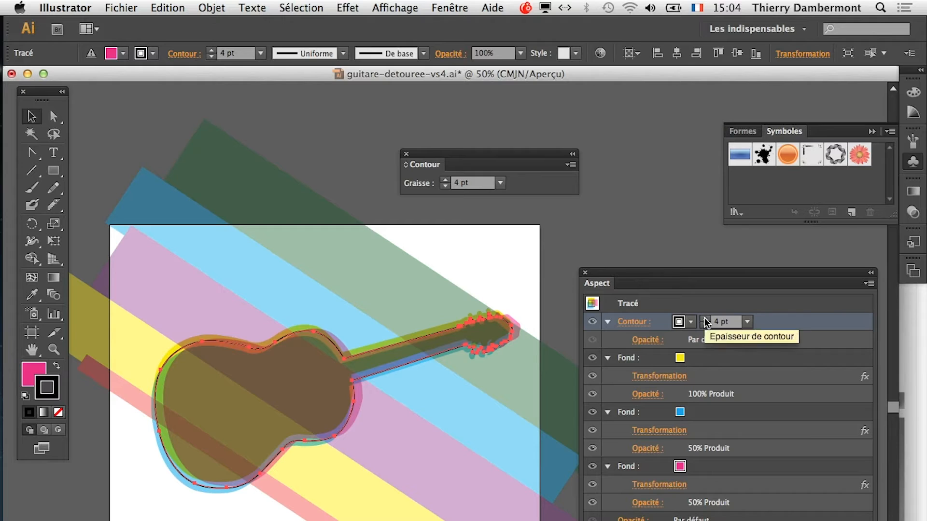
pyautogui.click(704, 319)
pyautogui.click(704, 319)
pyautogui.click(705, 319)
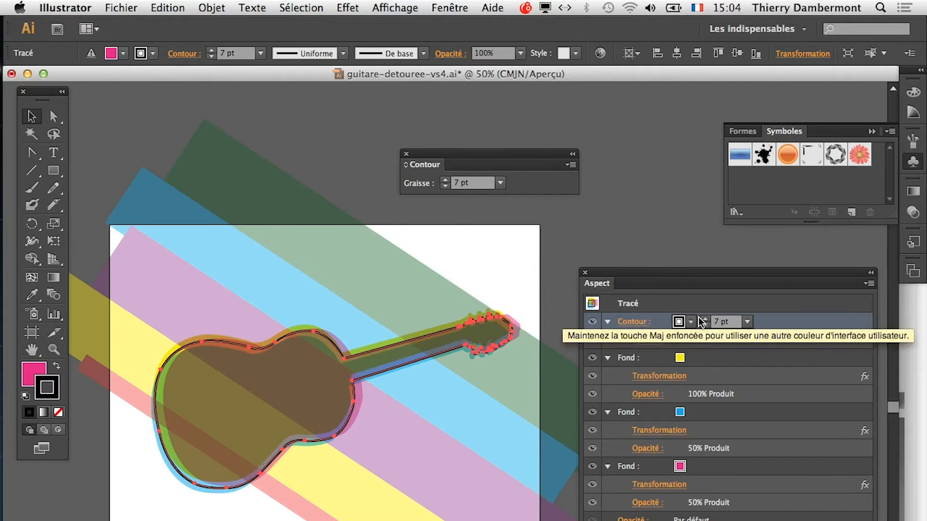
pyautogui.click(618, 232)
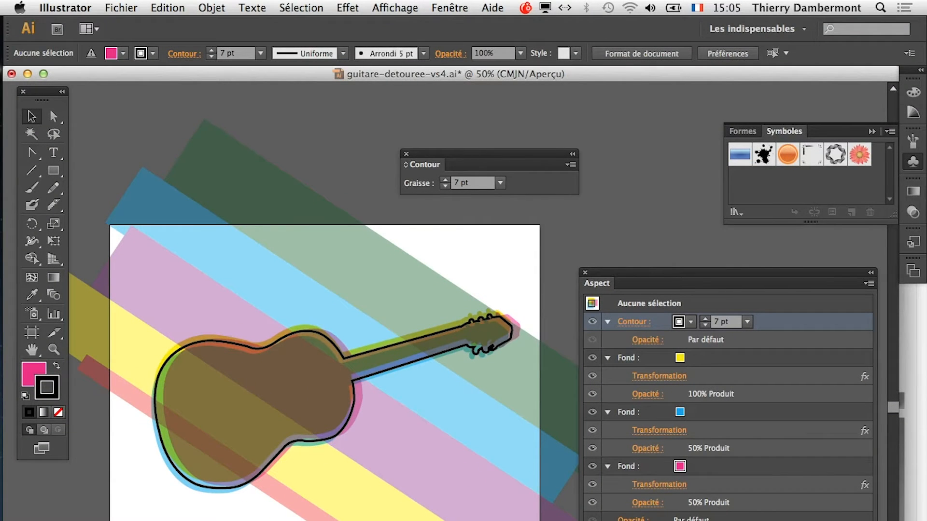
# - Bring the layer list into view, lock the bonne méthode layer and unlock Calque 4
pyautogui.press('F7')
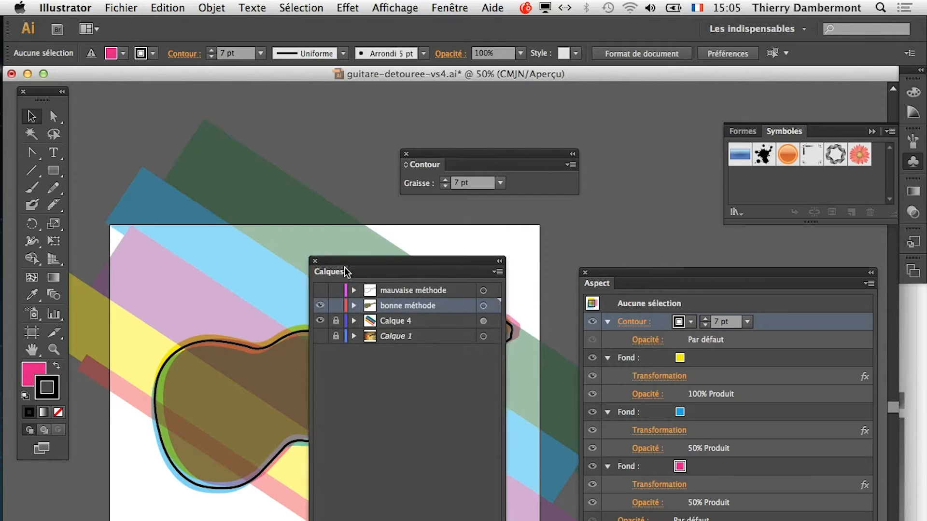
pyautogui.moveTo(345, 262); pyautogui.dragTo(356, 240)
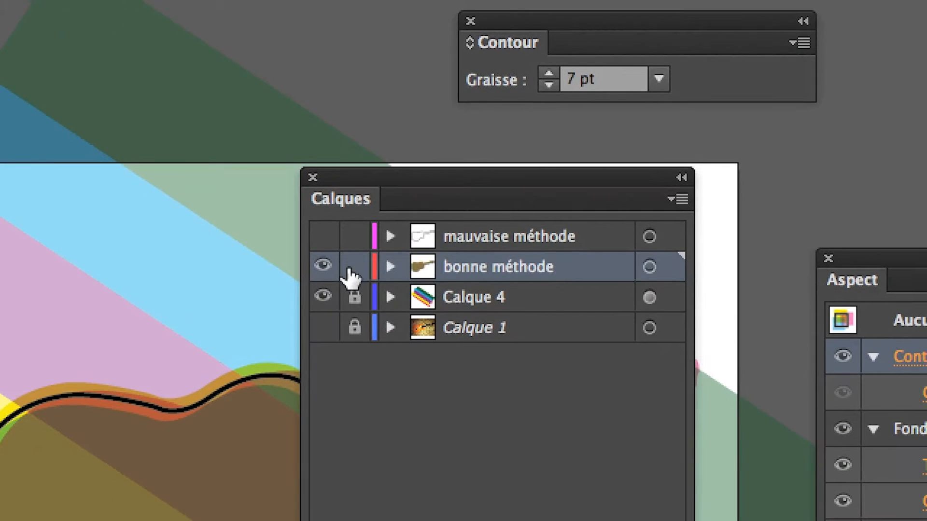
pyautogui.click(348, 276)
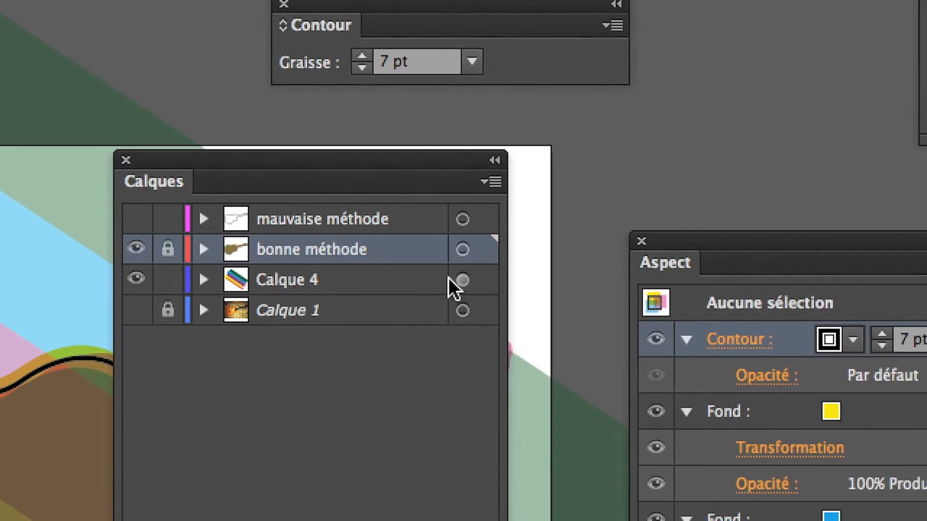
# - Target Calque 4, then shift and enlarge its bands until they cover nearly the whole artboard, and deselect them
pyautogui.click(459, 280)
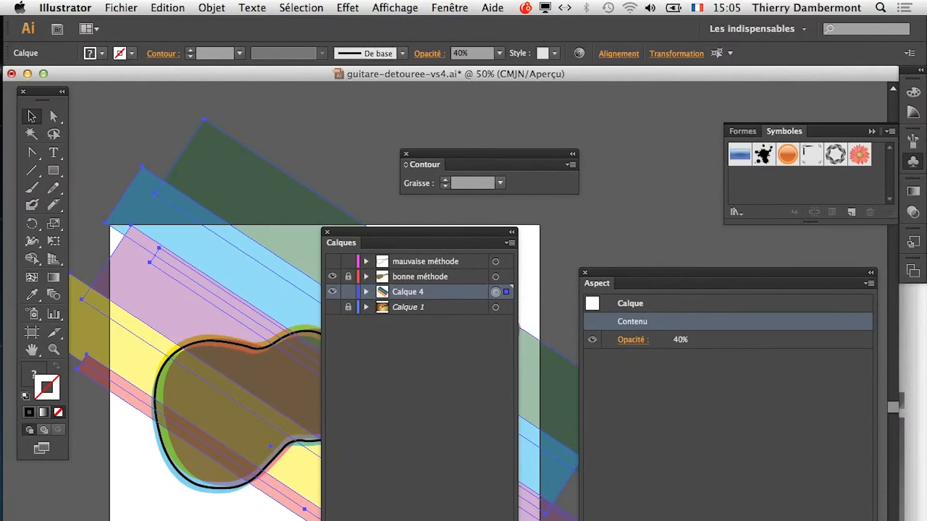
pyautogui.moveTo(408, 241); pyautogui.dragTo(688, 254)
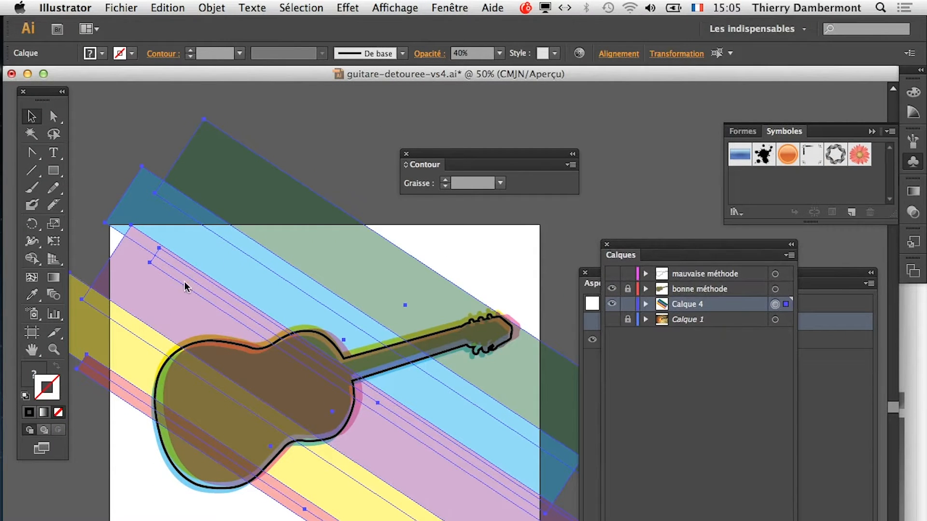
pyautogui.click(54, 241)
pyautogui.scroll(-1, 327, 414)
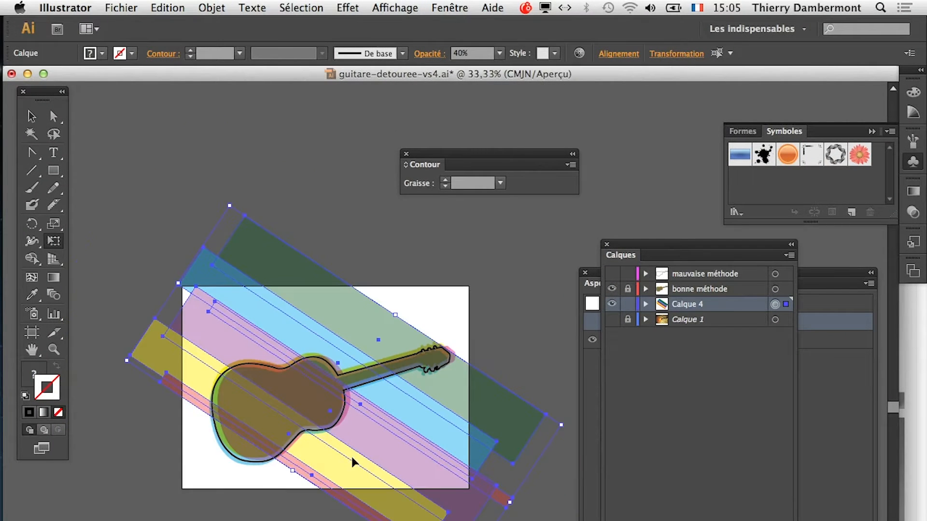
pyautogui.hscroll(-5, 354, 386)
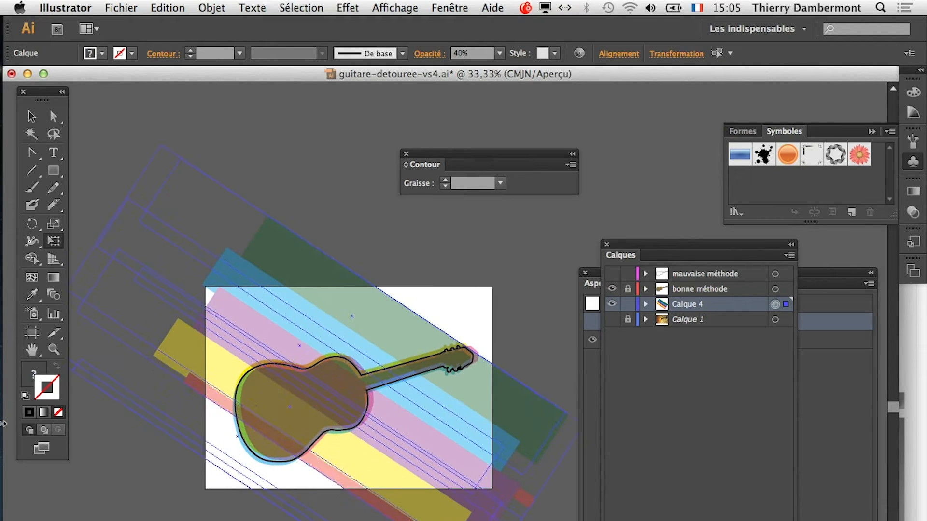
pyautogui.moveTo(354, 386); pyautogui.dragTo(209, 385)
pyautogui.scroll(-1, 241, 398)
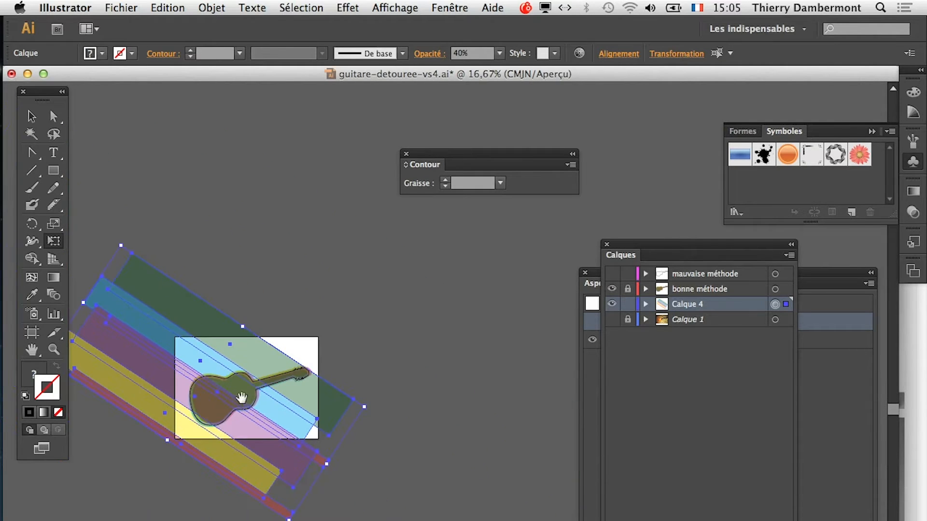
pyautogui.moveTo(362, 406); pyautogui.dragTo(466, 413)
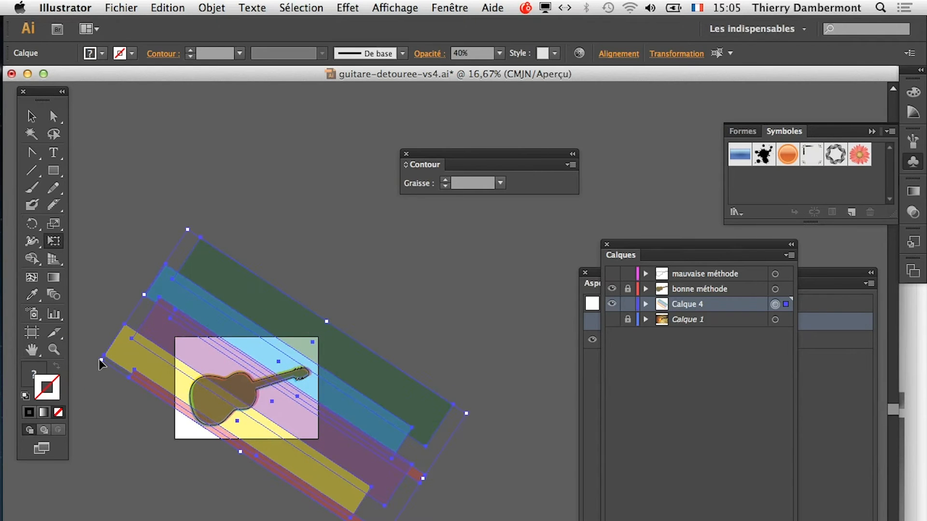
pyautogui.moveTo(101, 360); pyautogui.dragTo(57, 353)
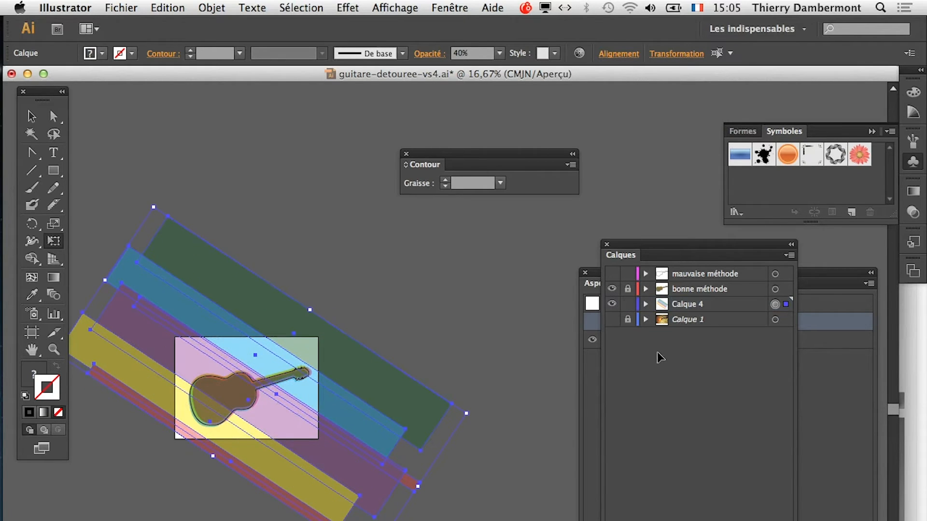
pyautogui.click(32, 116)
pyautogui.click(175, 153)
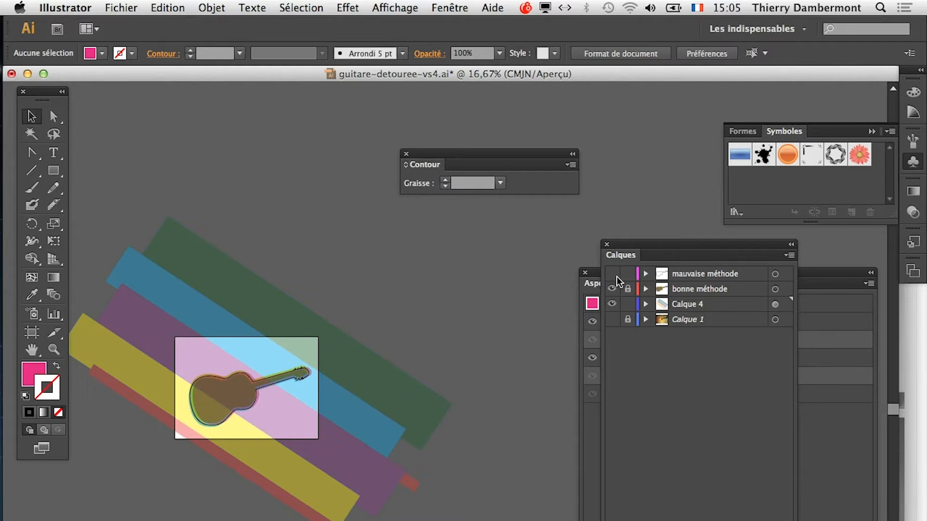
# - Target Calque 4 again and examine the opacity attribute applied to the whole layer
pyautogui.moveTo(632, 251); pyautogui.dragTo(380, 249)
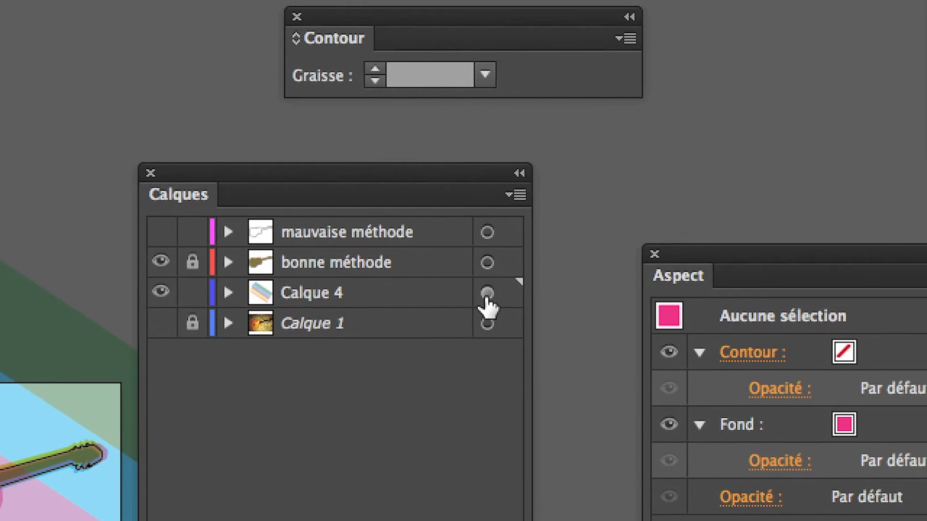
pyautogui.click(552, 279)
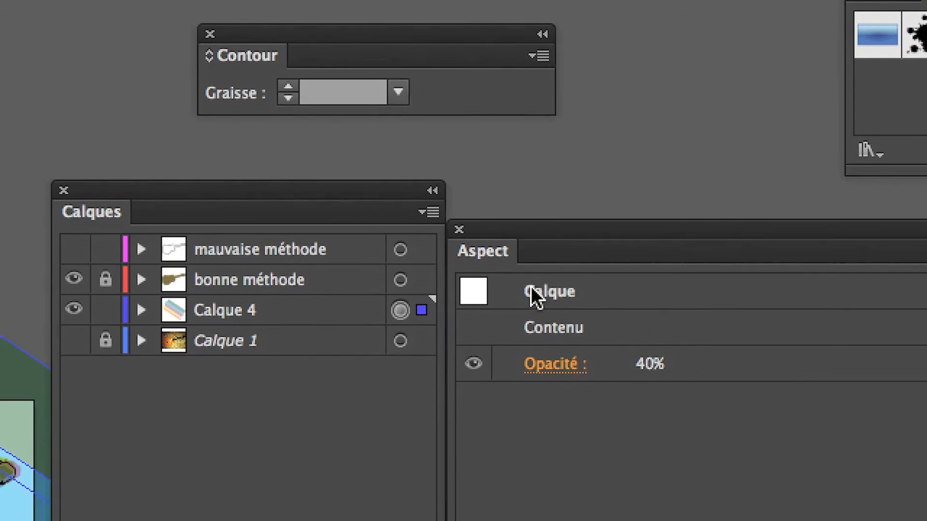
# - Raise the opacity of the whole Calque 4 layer to 100%
pyautogui.click(547, 365)
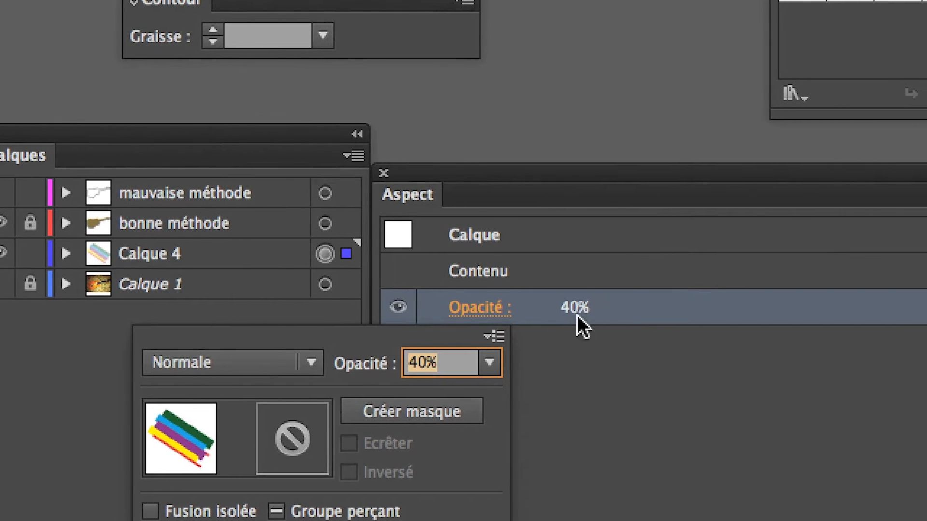
pyautogui.click(575, 326)
pyautogui.click(504, 295)
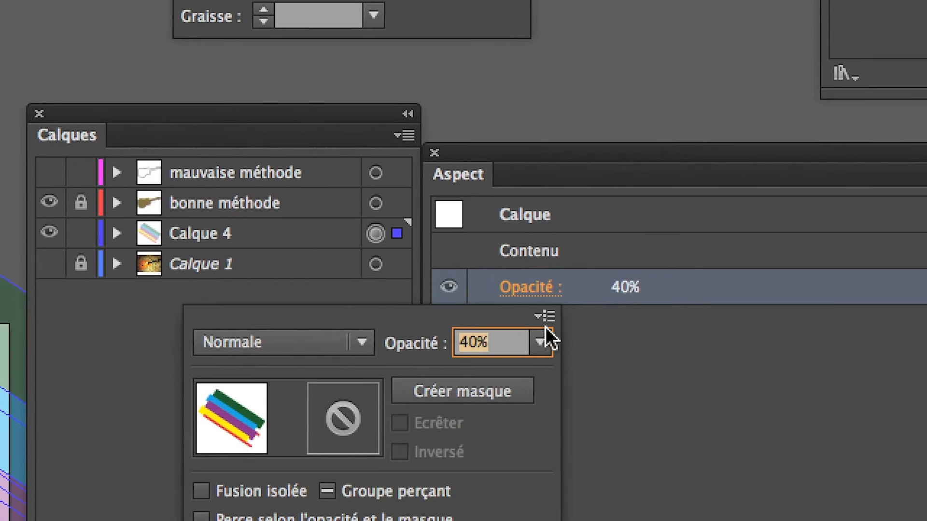
pyautogui.click(492, 346)
pyautogui.click(562, 479)
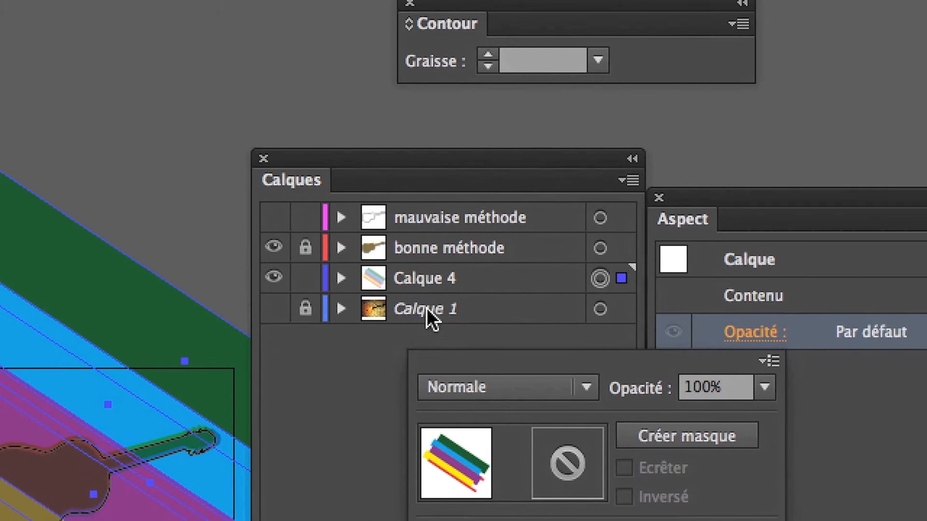
pyautogui.click(369, 399)
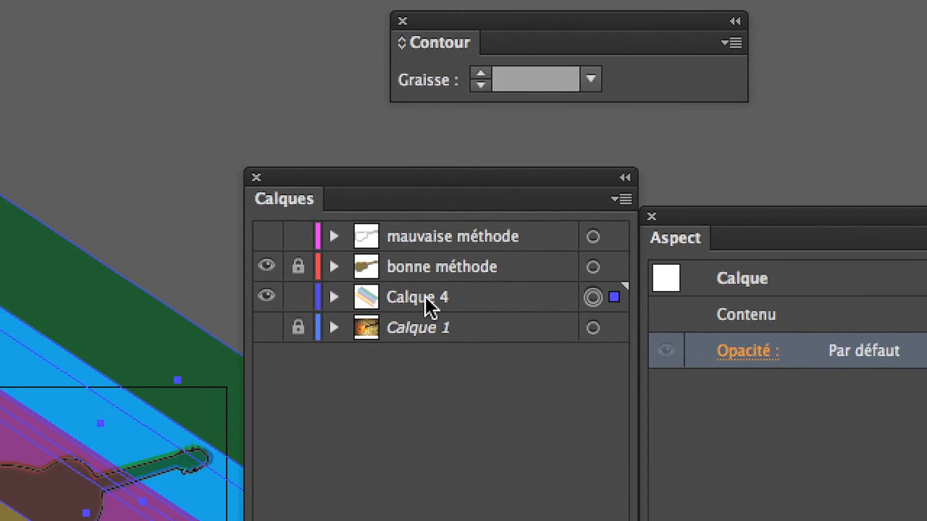
# - Rename the layer Calque 4 as "rectangles de fond"
pyautogui.doubleClick(425, 293)
pyautogui.write('ond')
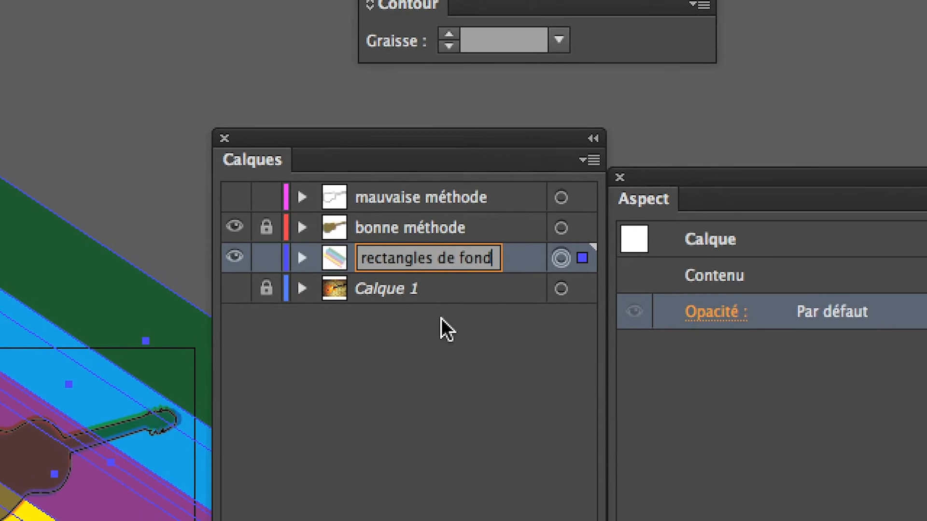
pyautogui.click(469, 363)
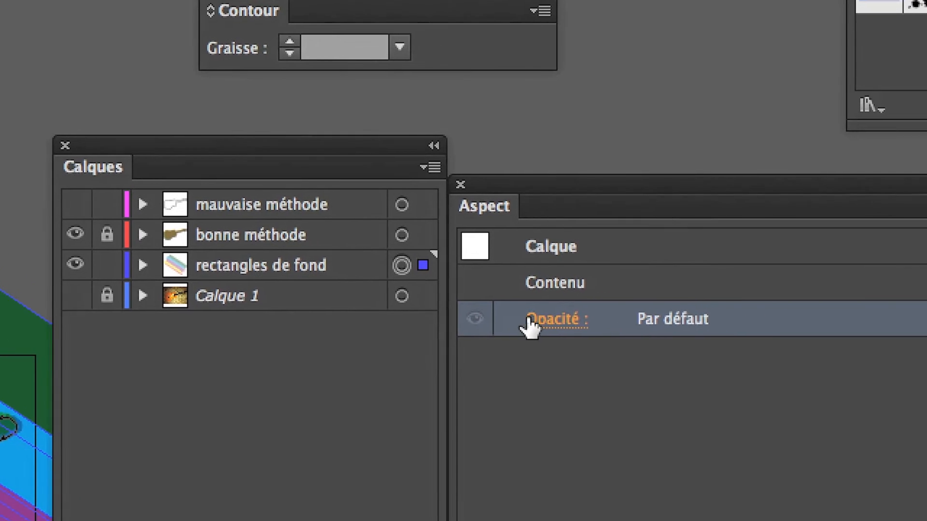
# - Set the opacity of the whole rectangles de fond layer to 40% and deselect its bands
pyautogui.click(531, 323)
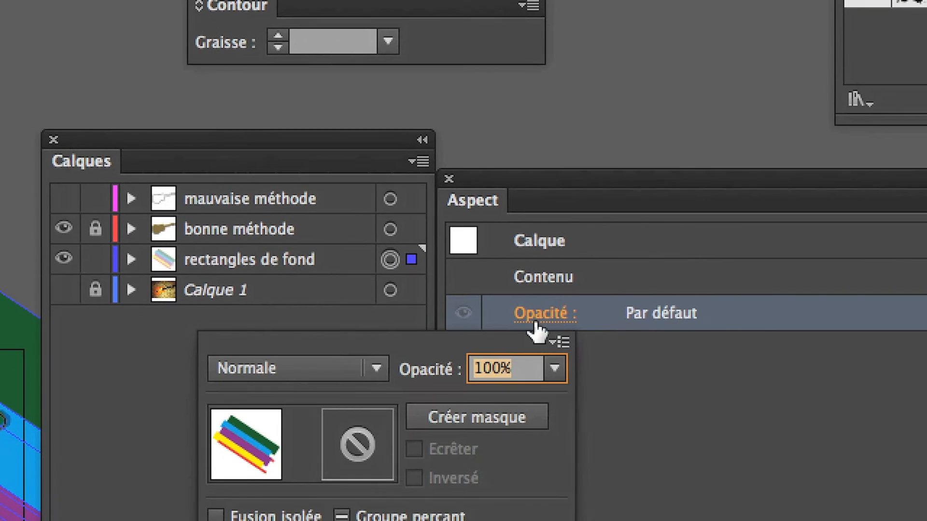
pyautogui.click(568, 376)
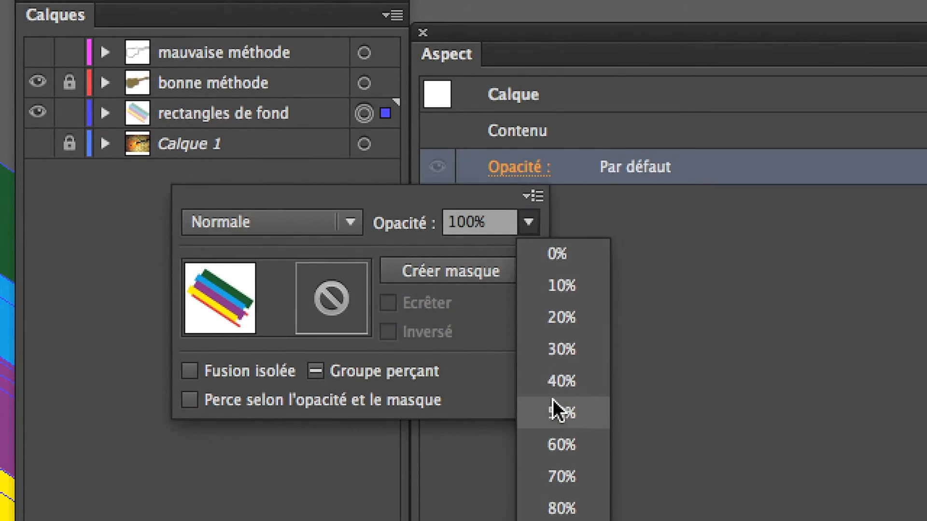
pyautogui.click(557, 419)
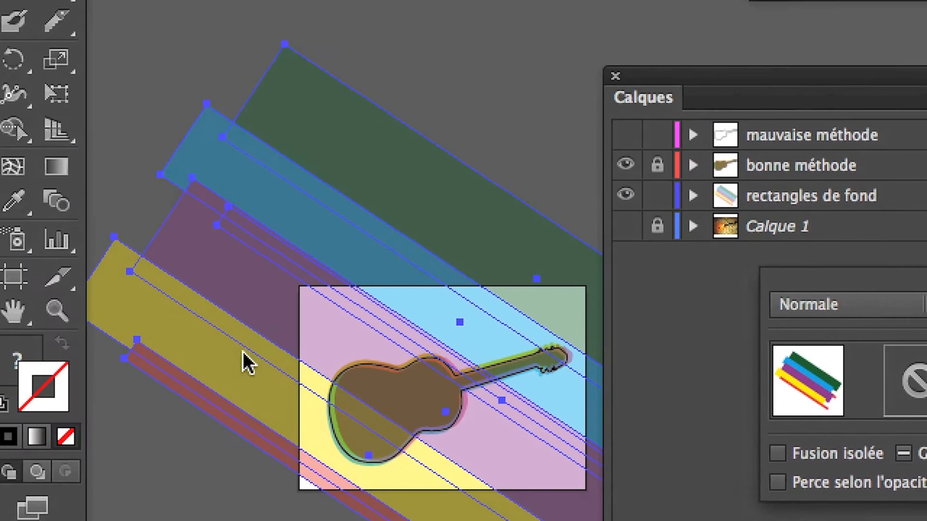
pyautogui.click(78, 389)
pyautogui.click(98, 398)
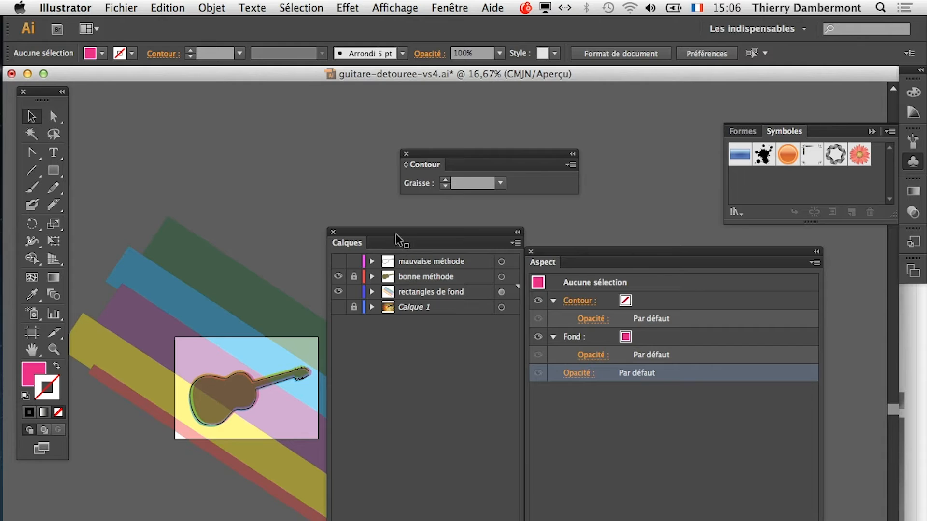
# - Move the layer list off the artwork and select all the coloured bands
pyautogui.moveTo(396, 235); pyautogui.dragTo(0, 231)
pyautogui.scroll(1, 259, 410)
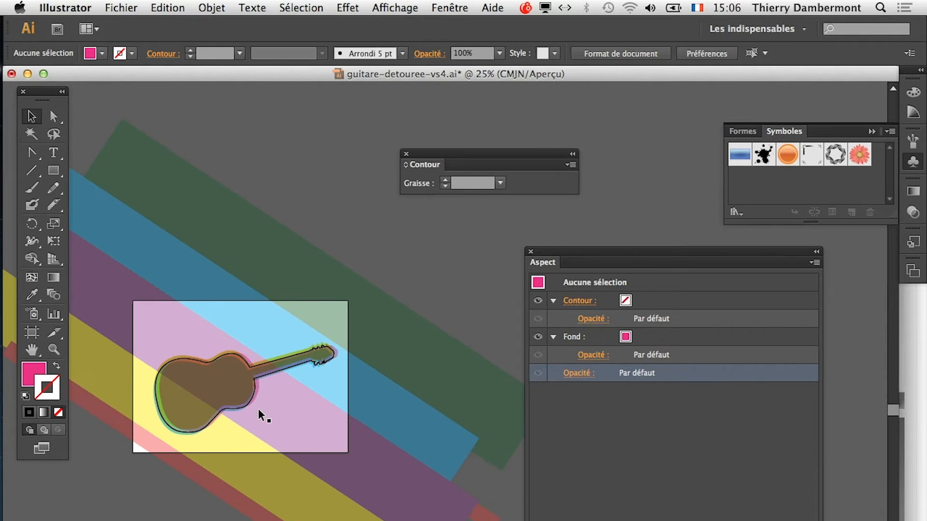
pyautogui.scroll(-1, 259, 410)
pyautogui.click(308, 484)
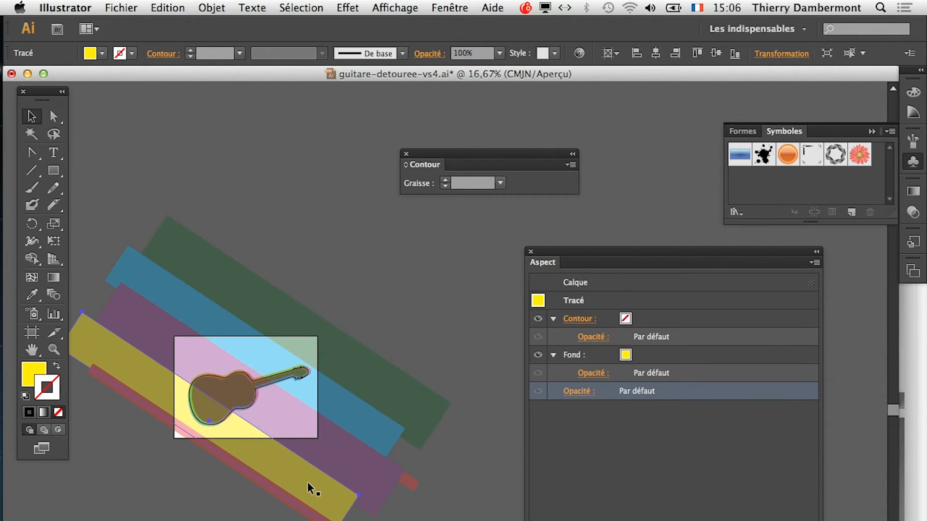
pyautogui.press('super+a')
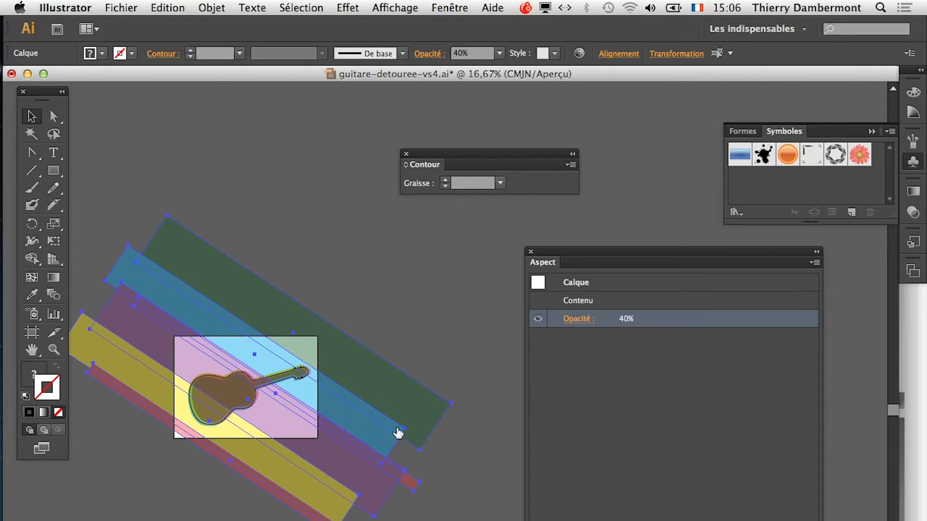
# - Shrink the bands with Free Transform, tilt them parallel to the guitar neck, and lengthen them past the artboard's left edge
pyautogui.click(53, 241)
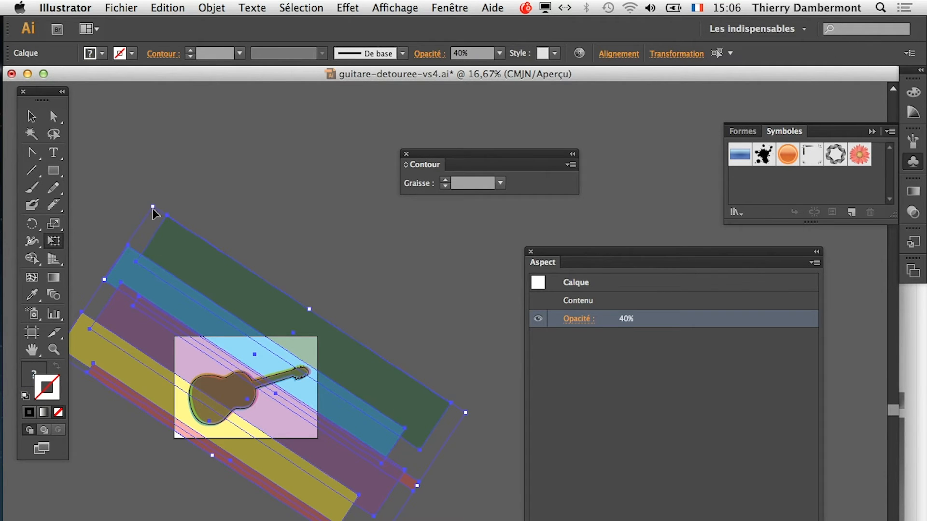
pyautogui.moveTo(151, 206); pyautogui.dragTo(315, 464)
pyautogui.moveTo(400, 477); pyautogui.dragTo(420, 401)
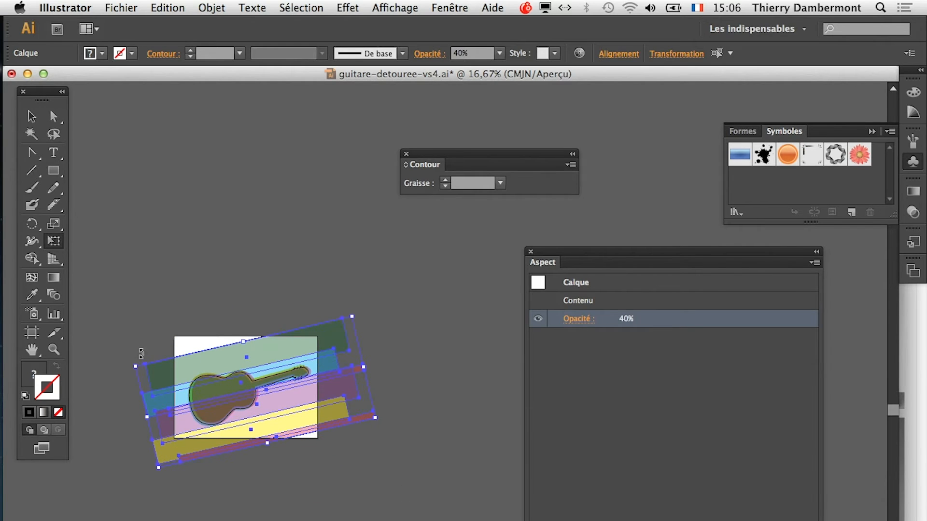
pyautogui.moveTo(135, 366); pyautogui.dragTo(116, 366)
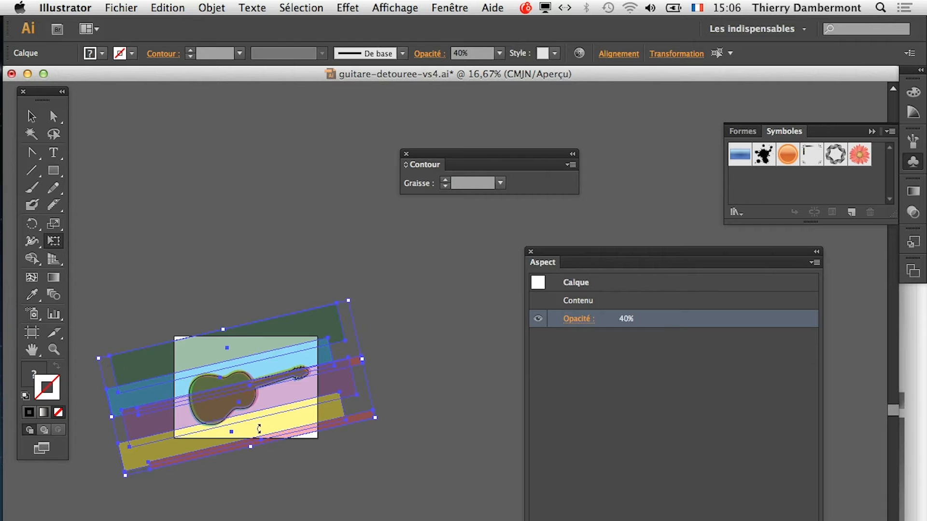
# - Try different positions for the tilted bands and place them so they cover most of the artboard
pyautogui.moveTo(277, 428); pyautogui.dragTo(303, 481)
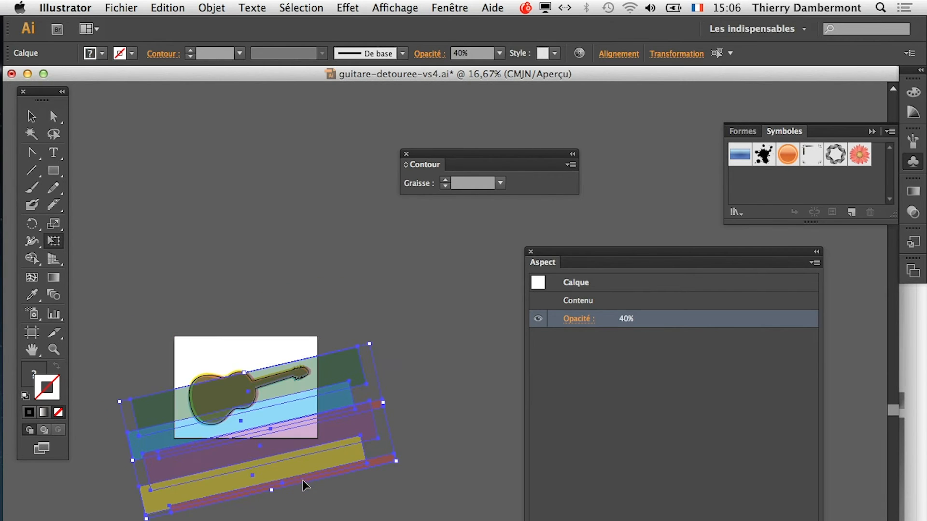
pyautogui.press('super+z')
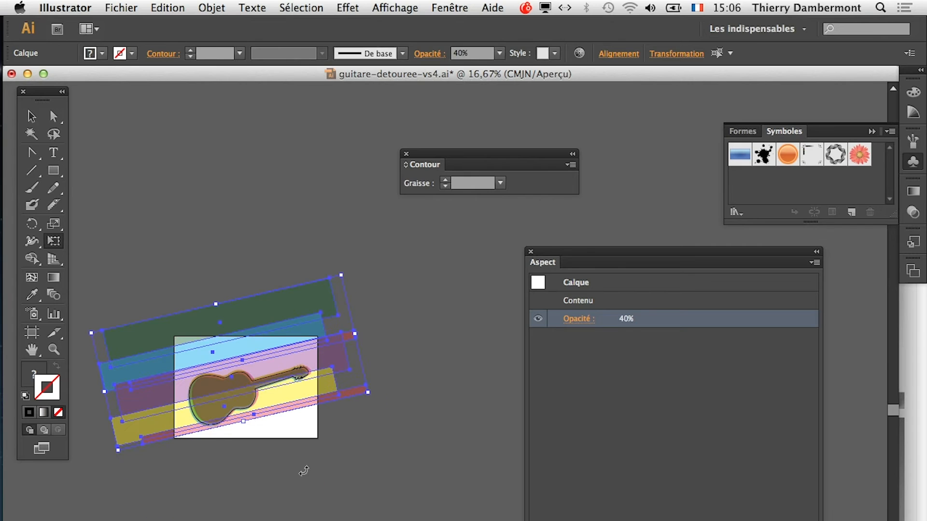
pyautogui.click(31, 117)
pyautogui.click(188, 175)
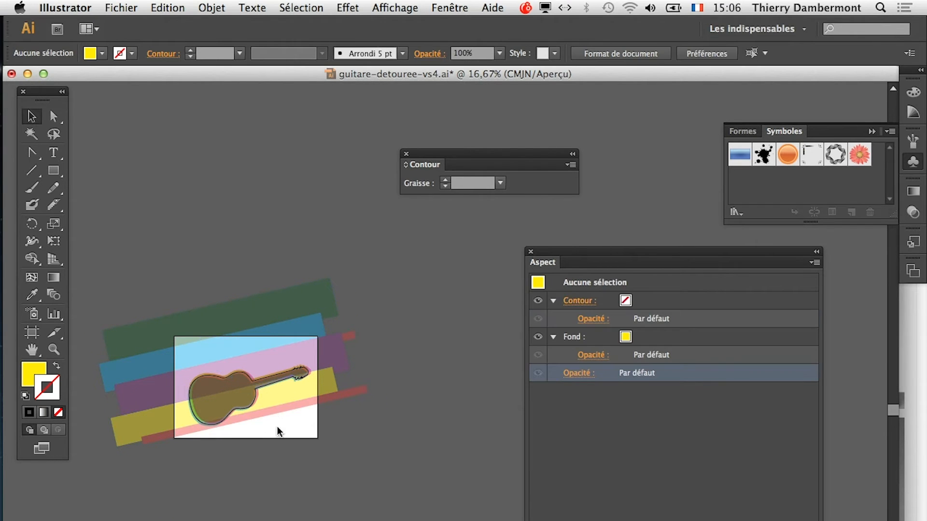
pyautogui.moveTo(149, 273); pyautogui.dragTo(155, 445)
# - Stretch the bands in height with Free Transform until they fill the whole artboard, and deselect them
pyautogui.click(54, 242)
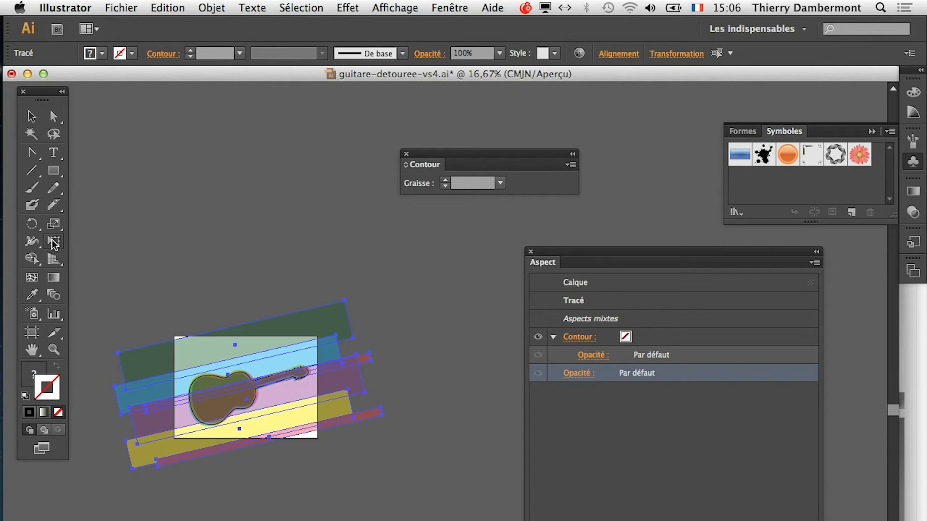
pyautogui.moveTo(258, 443); pyautogui.dragTo(244, 422)
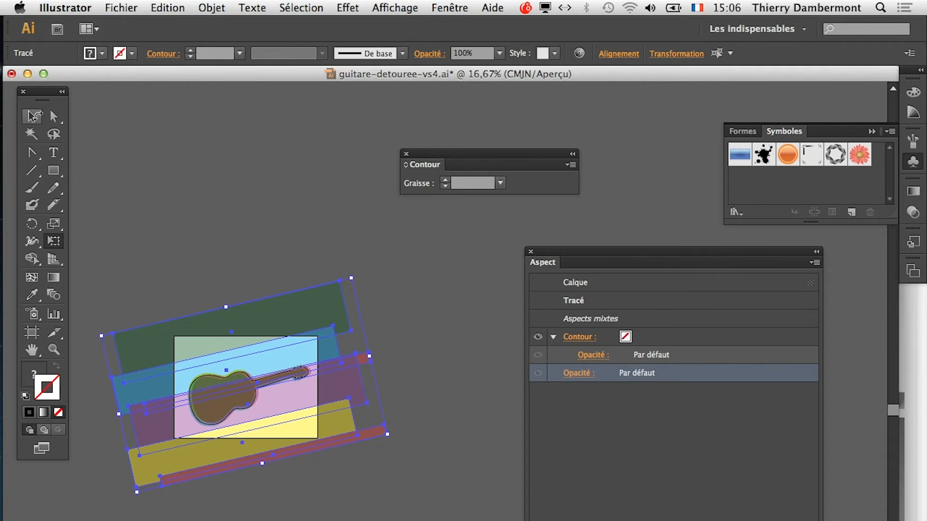
pyautogui.click(31, 117)
pyautogui.click(184, 201)
pyautogui.scroll(1, 286, 429)
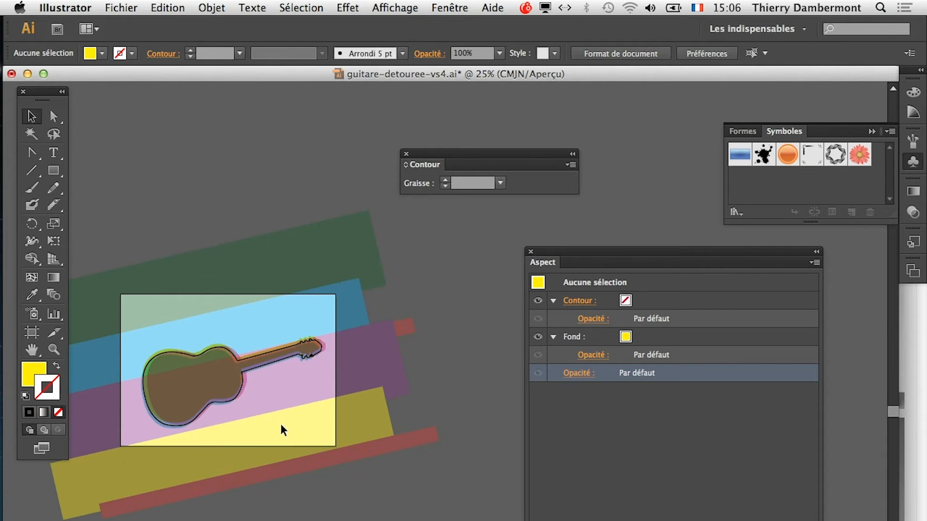
pyautogui.scroll(1, 280, 429)
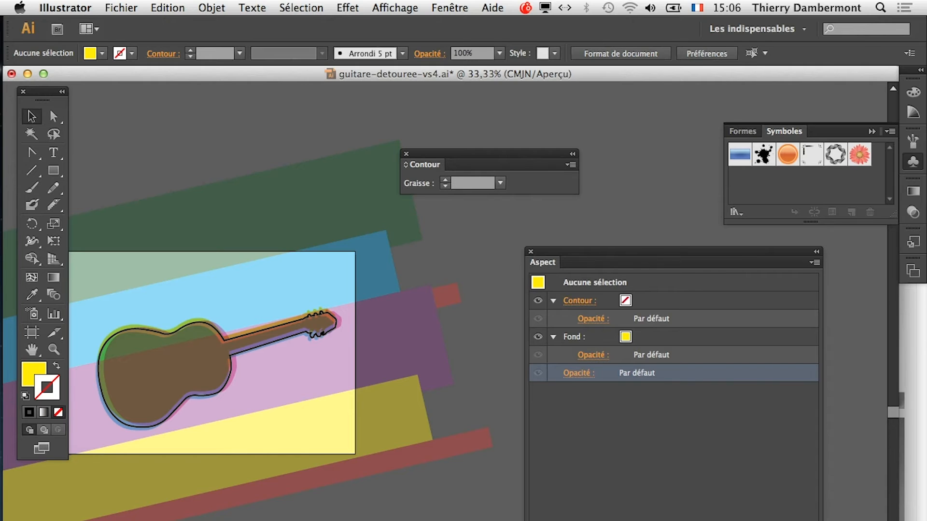
# - Move one red band between the blue and purple bands, the other between purple and yellow, and adjust the green band
pyautogui.moveTo(53, 116); pyautogui.dragTo(104, 135)
pyautogui.click(439, 295)
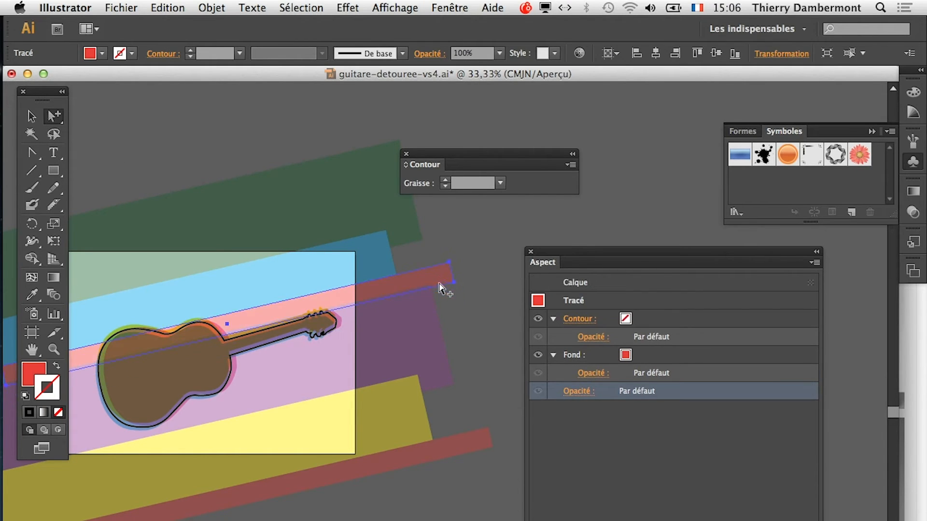
pyautogui.moveTo(396, 461); pyautogui.dragTo(397, 408)
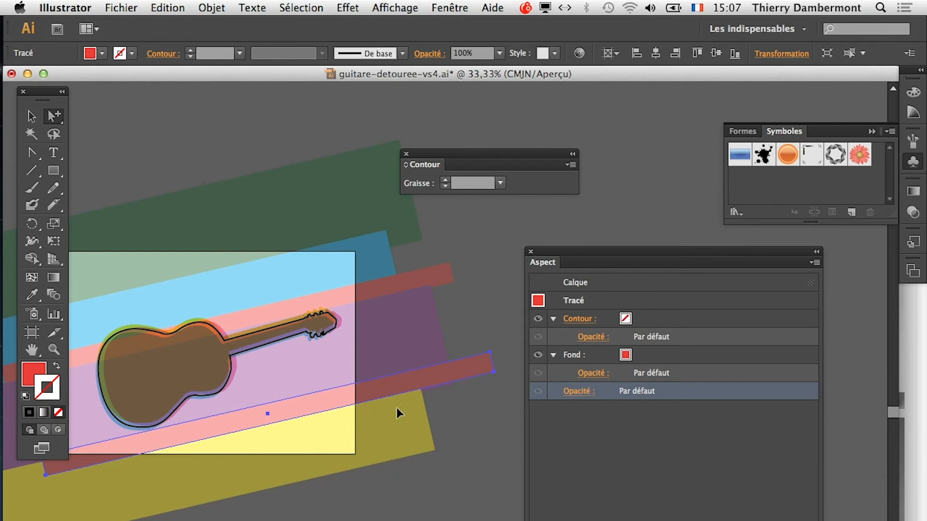
pyautogui.click(317, 247)
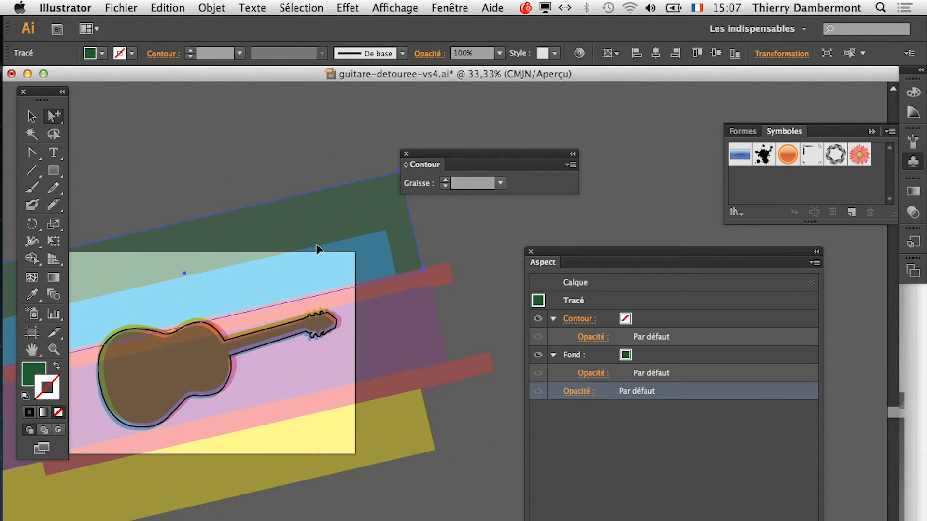
pyautogui.moveTo(320, 215); pyautogui.dragTo(320, 206)
pyautogui.click(385, 513)
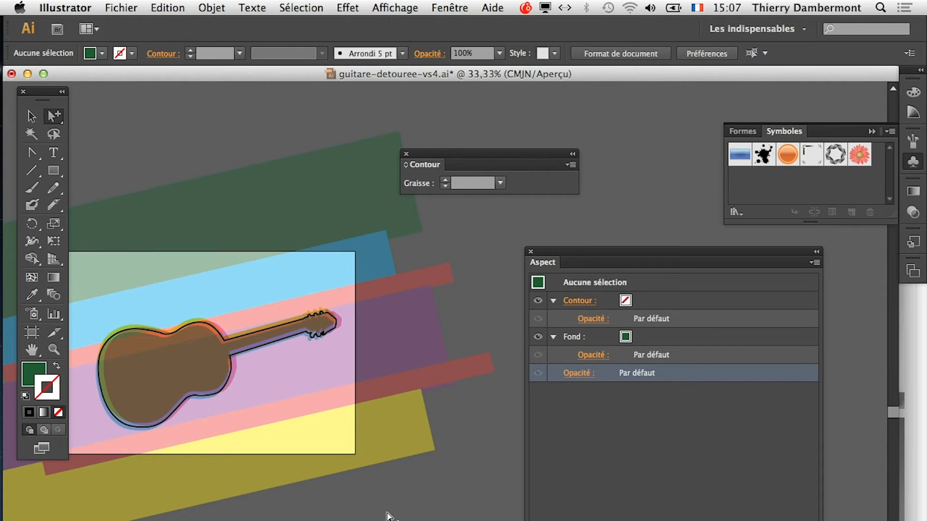
# - Save the document under the new name guitare-detouree-vs5.ai with the default Illustrator CS6 options
pyautogui.scroll(-1, 368, 493)
pyautogui.click(115, 8)
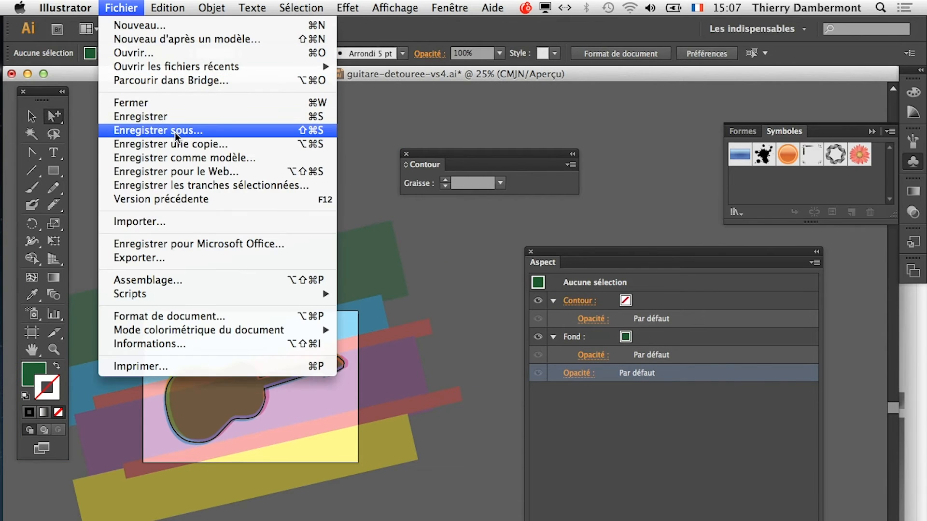
pyautogui.click(145, 130)
pyautogui.click(503, 140)
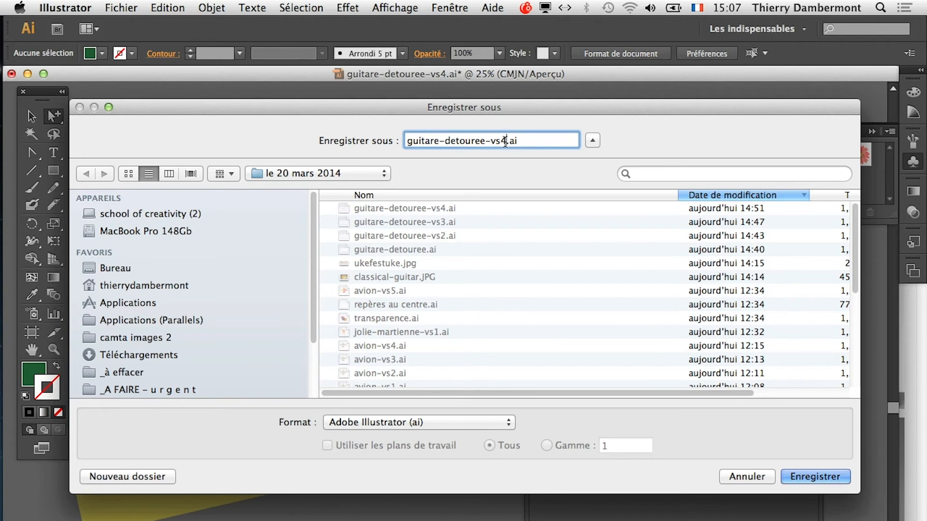
pyautogui.moveTo(505, 141); pyautogui.dragTo(501, 144)
pyautogui.write('5')
pyautogui.click(827, 476)
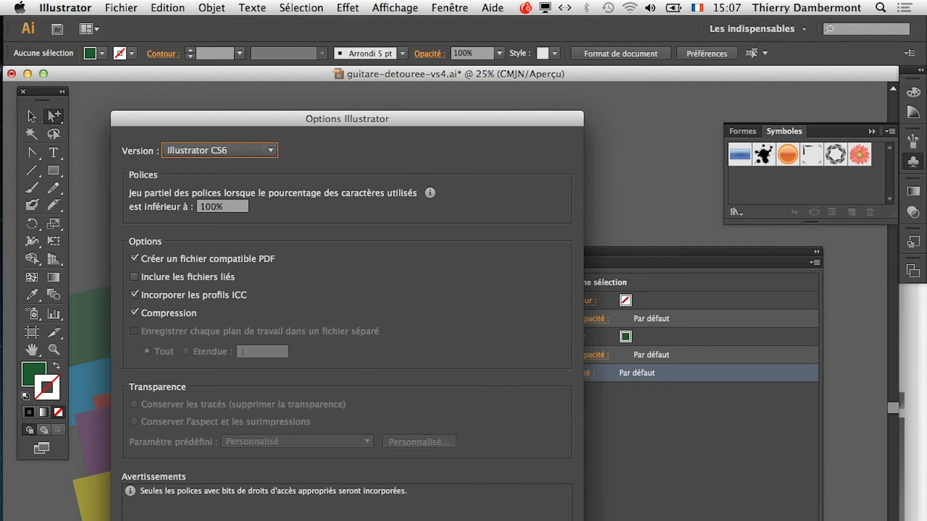
pyautogui.press('Return')
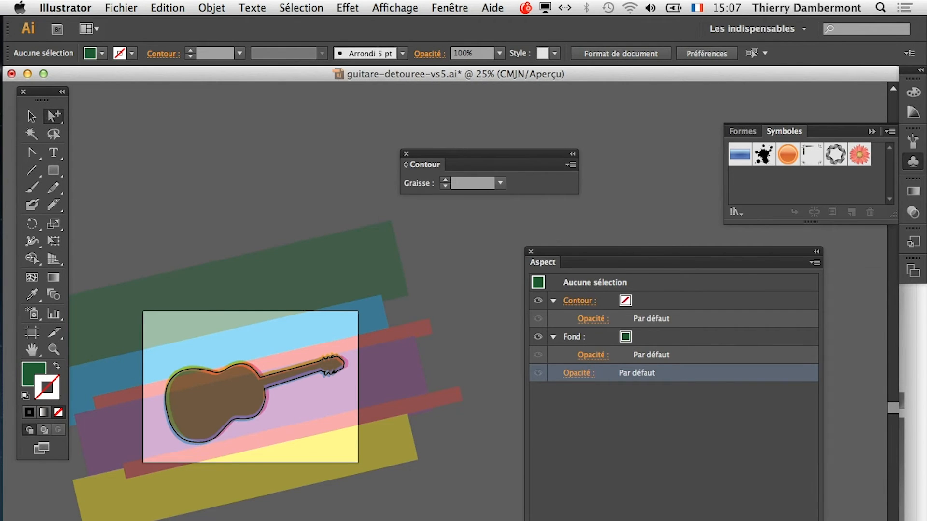
# - Select the guitar, narrow the appearance panel and move it aside to examine the outline and offset fills up close
pyautogui.press('super+a')
pyautogui.scroll(2, 252, 409)
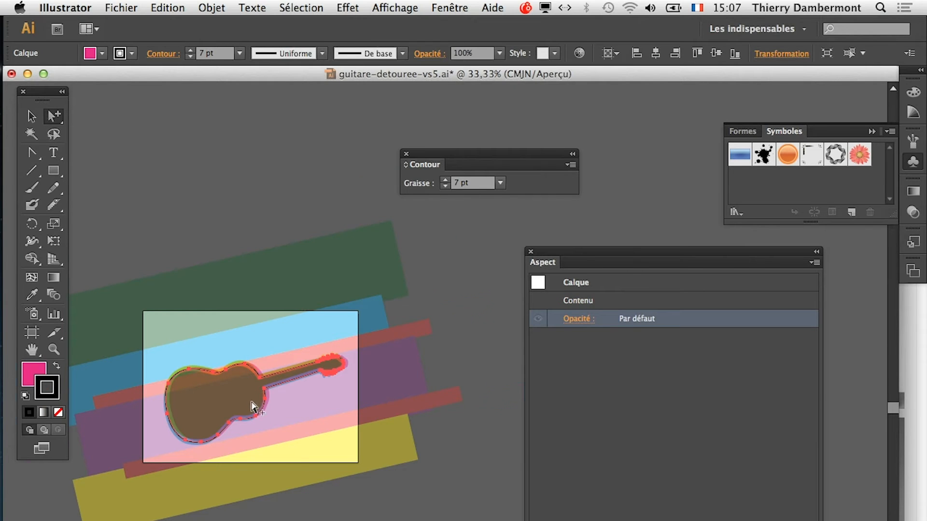
pyautogui.hscroll(-3, 290, 411)
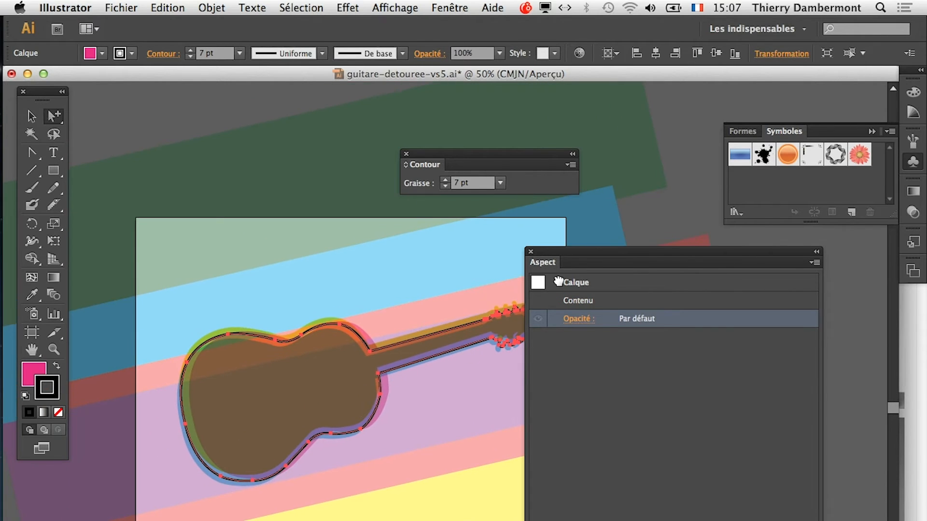
pyautogui.moveTo(822, 400); pyautogui.dragTo(665, 400)
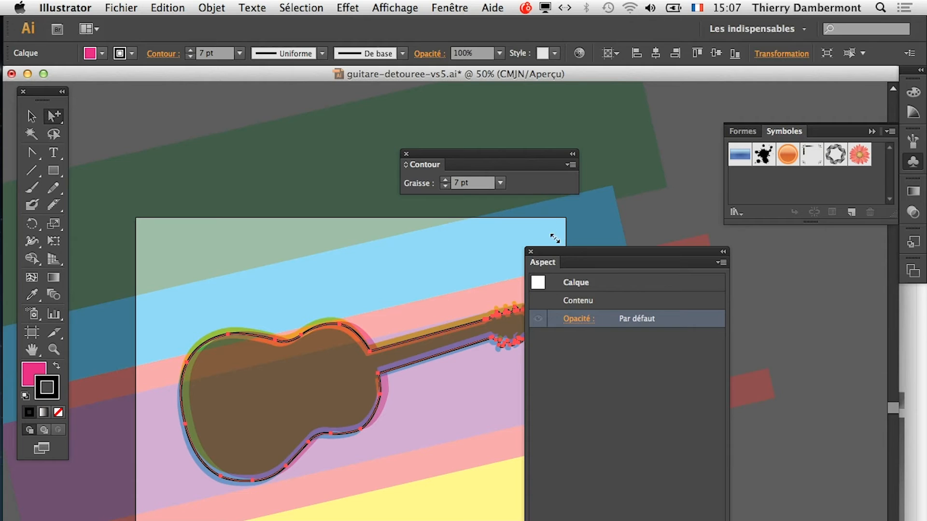
pyautogui.moveTo(555, 251); pyautogui.dragTo(707, 284)
pyautogui.scroll(2, 353, 350)
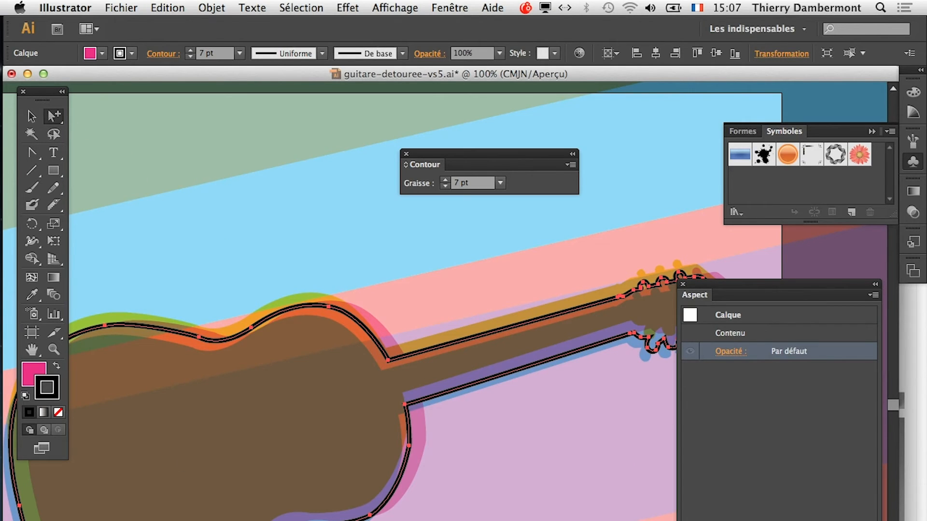
# - Expand the layer bonne méthode and target its path, so that the path's own stroke and fills are listed instead of the layer's
pyautogui.press('F7')
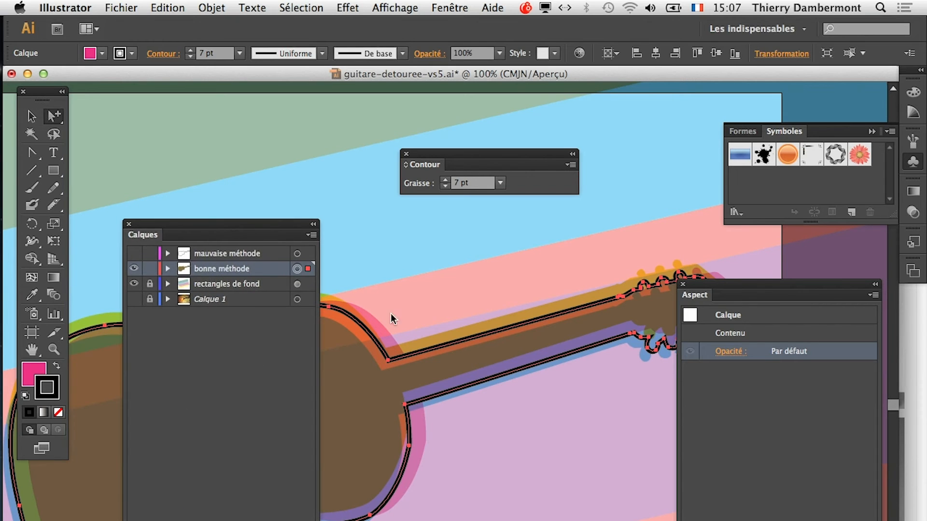
pyautogui.moveTo(734, 297); pyautogui.dragTo(499, 267)
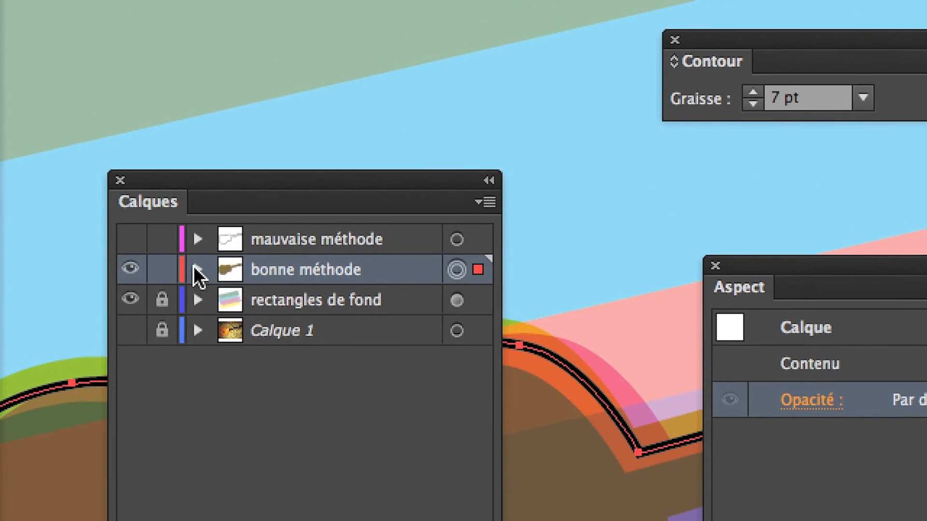
pyautogui.click(197, 270)
pyautogui.click(457, 299)
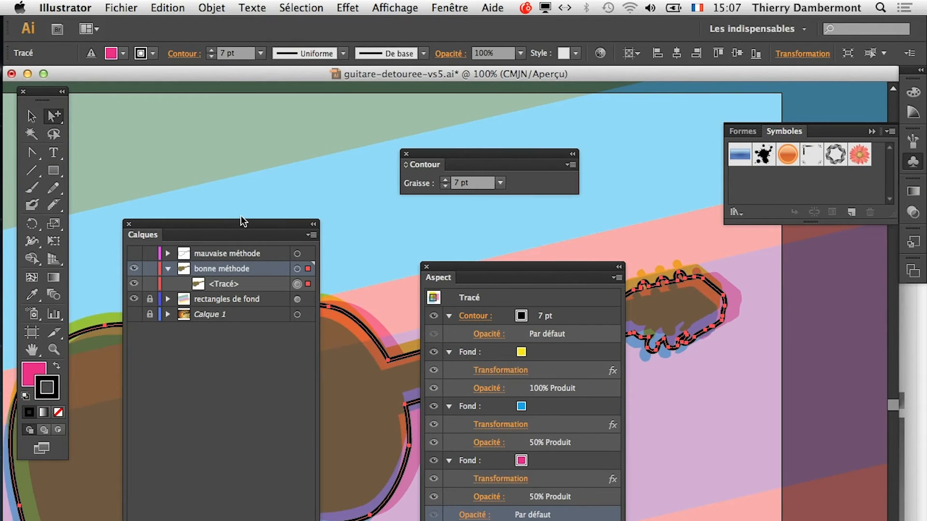
pyautogui.press('F7')
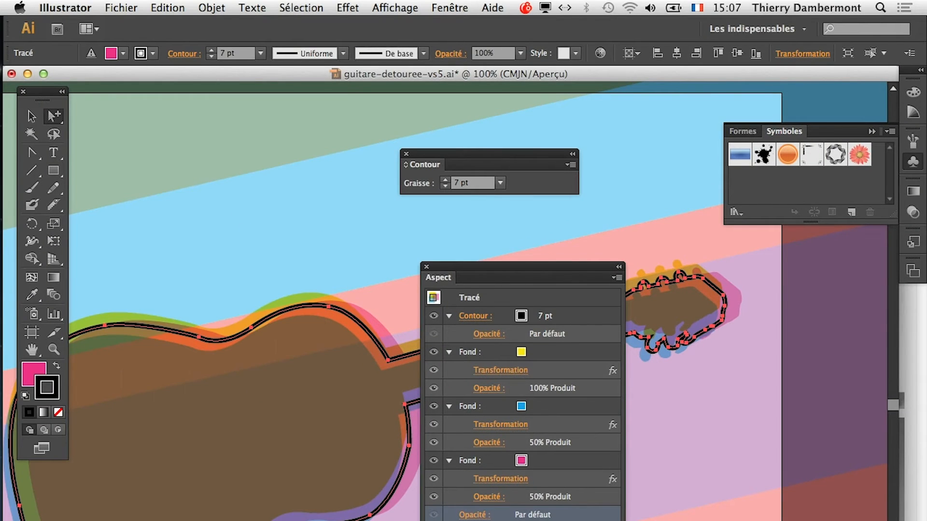
# - Duplicate the guitar path's 7 pt black stroke twice in its appearance
pyautogui.click(588, 321)
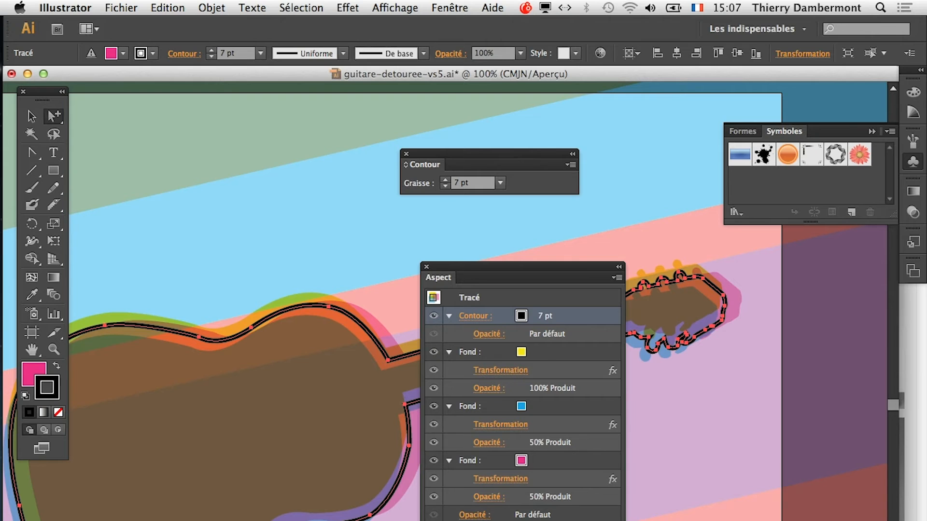
pyautogui.moveTo(589, 320); pyautogui.dragTo(593, 411)
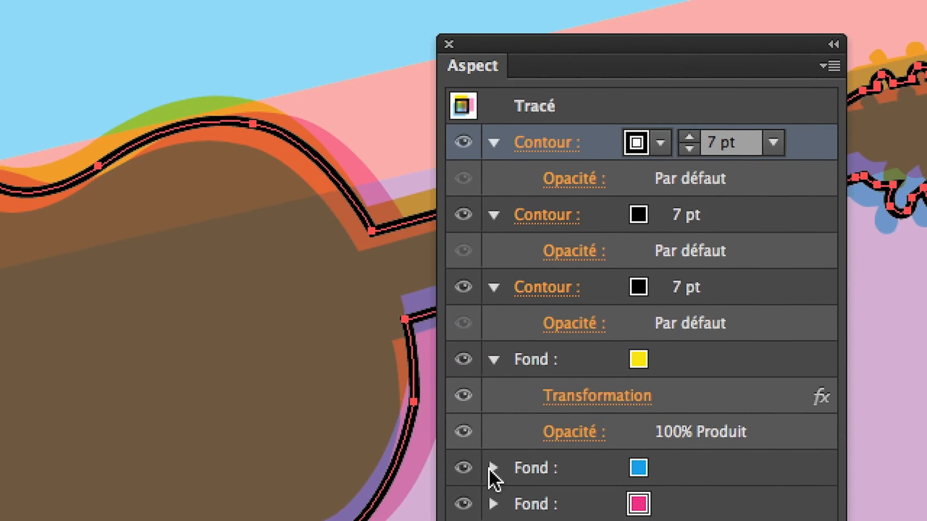
# - Copy the pink fill's Transformation effect onto the lowest stroke and the blue fill's Transformation effect onto the topmost stroke
pyautogui.click(490, 468)
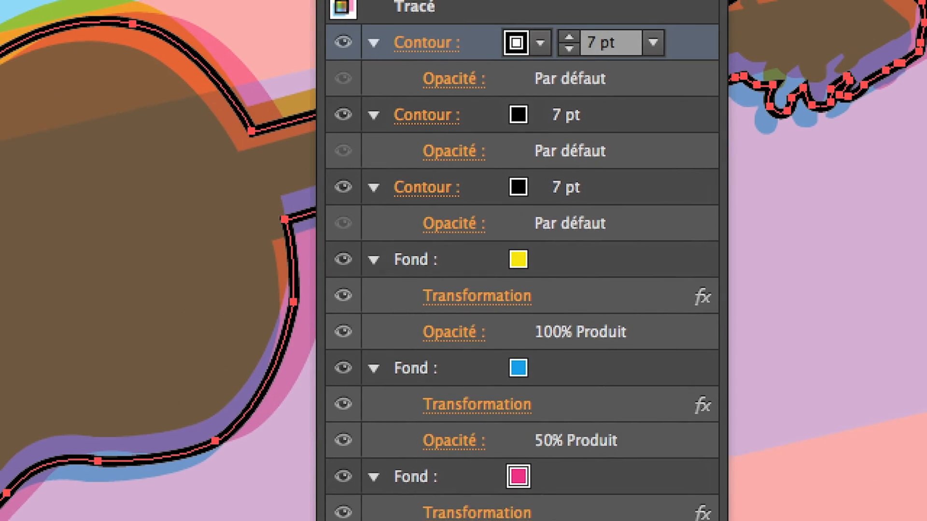
pyautogui.moveTo(555, 513); pyautogui.dragTo(605, 188)
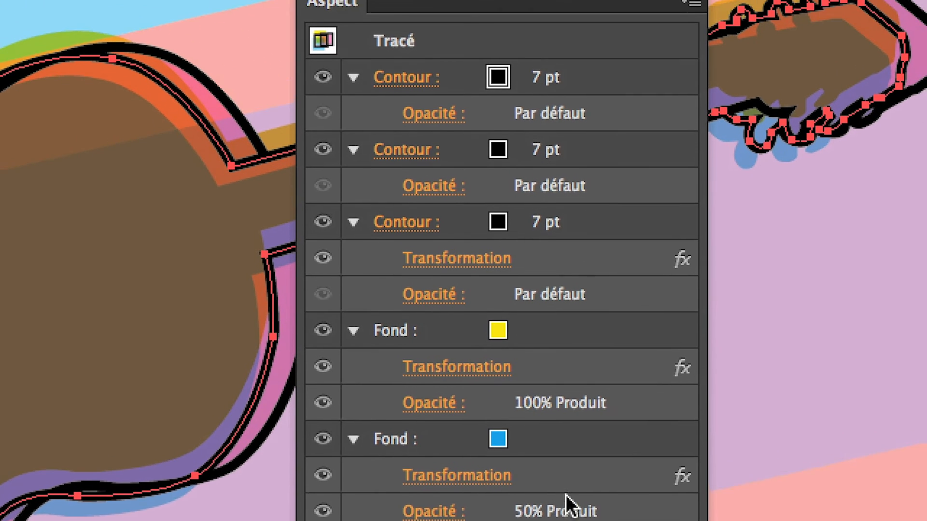
pyautogui.click(566, 488)
pyautogui.moveTo(565, 487); pyautogui.dragTo(580, 91)
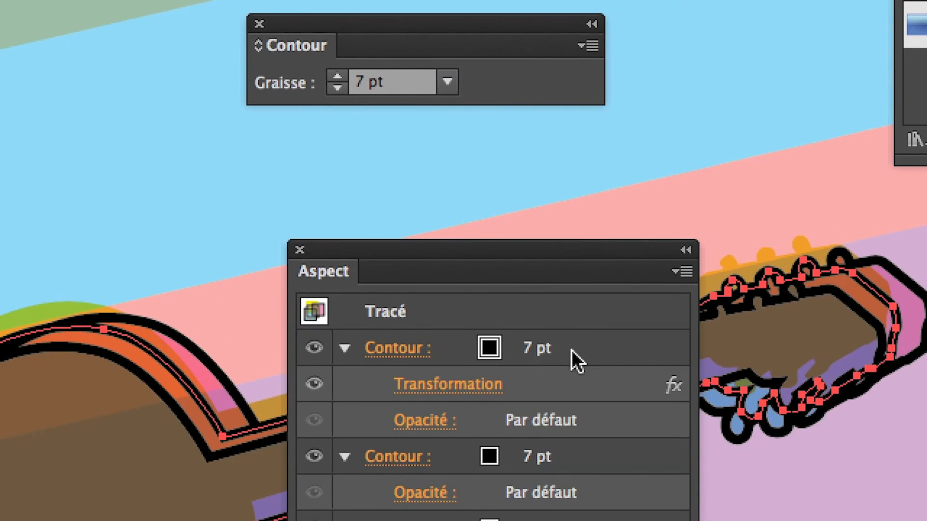
# - Set the weight of the guitar's topmost stroke to 2 pt
pyautogui.click(521, 348)
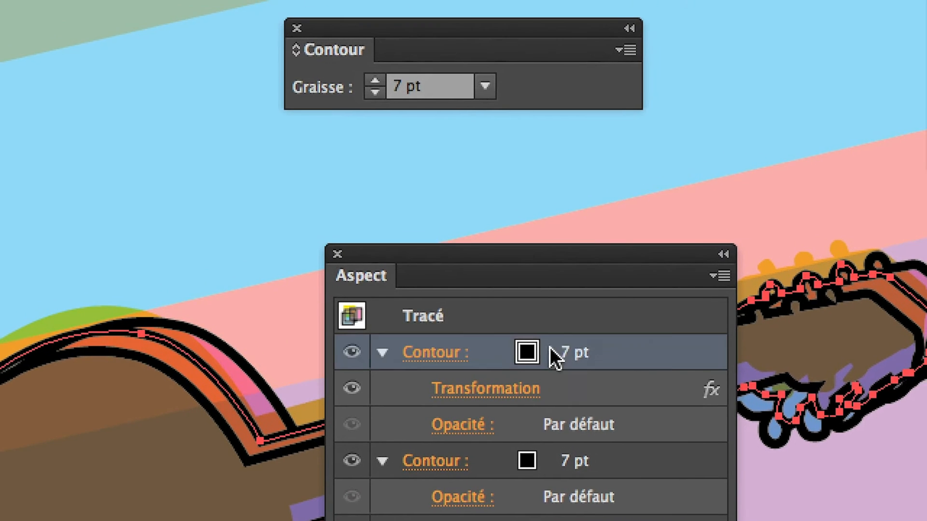
pyautogui.click(570, 357)
pyautogui.click(570, 357)
pyautogui.click(570, 357)
pyautogui.click(570, 357)
pyautogui.click(570, 357)
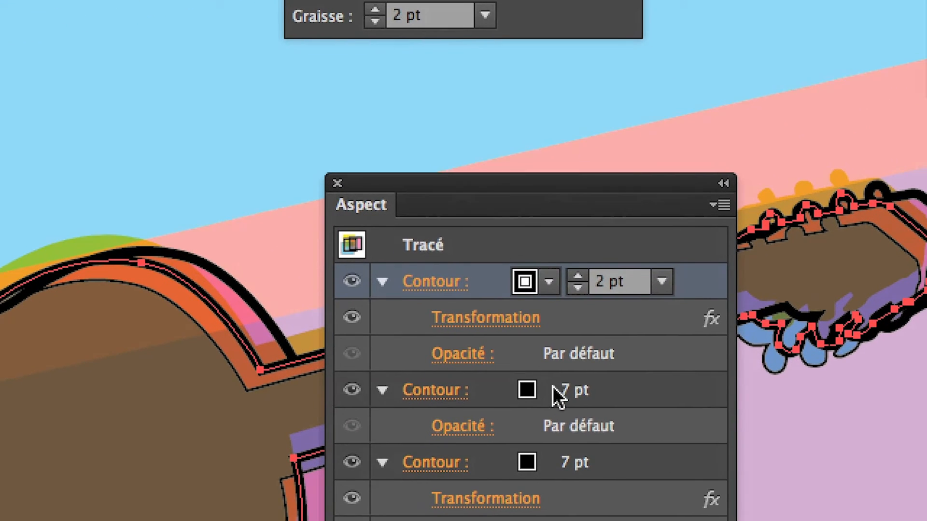
# - Set the middle stroke's weight to 4 pt and colour it dark brown
pyautogui.click(550, 456)
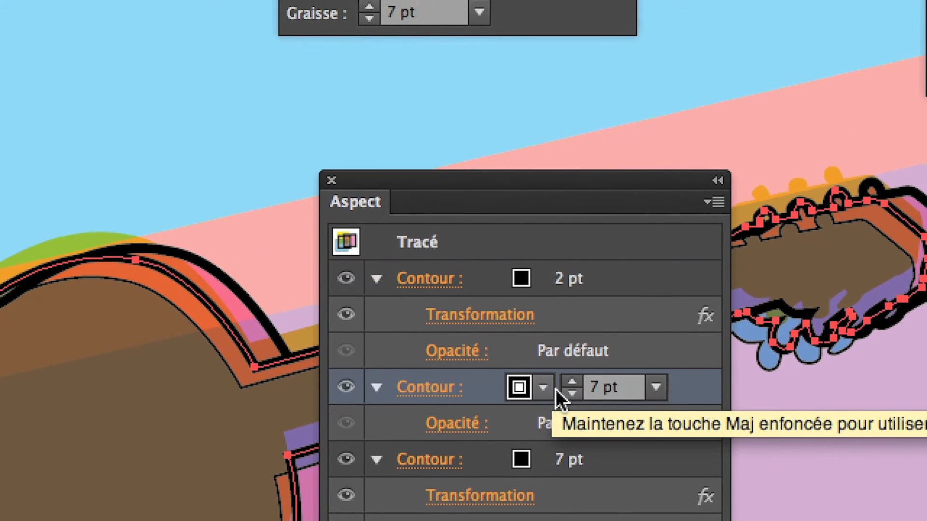
pyautogui.click(560, 389)
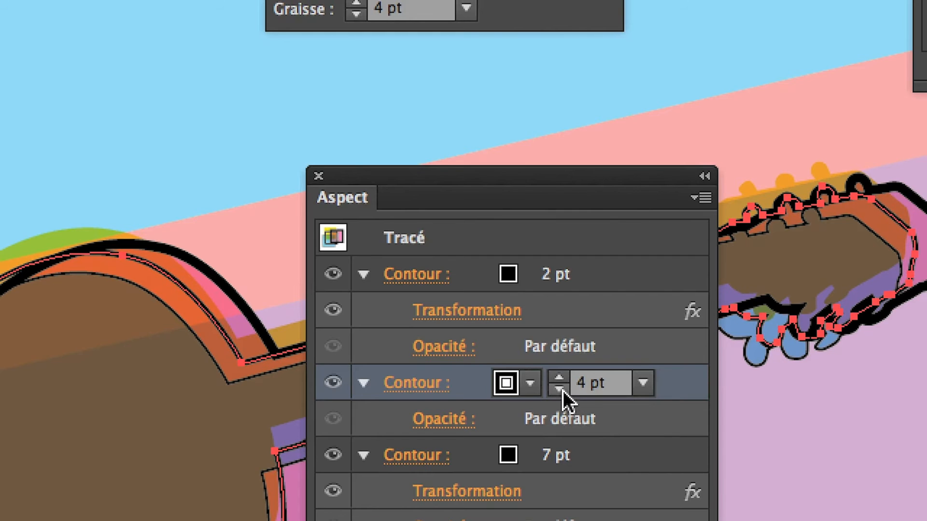
pyautogui.click(531, 384)
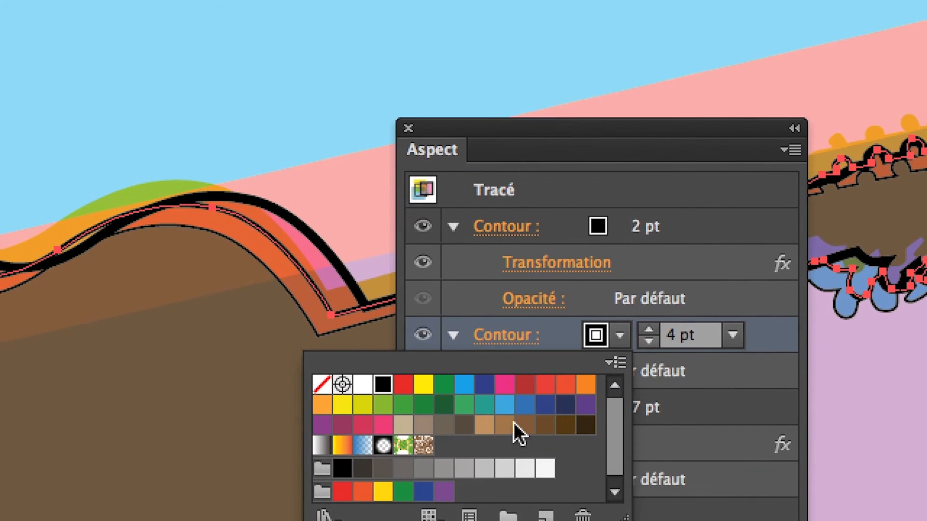
pyautogui.click(543, 450)
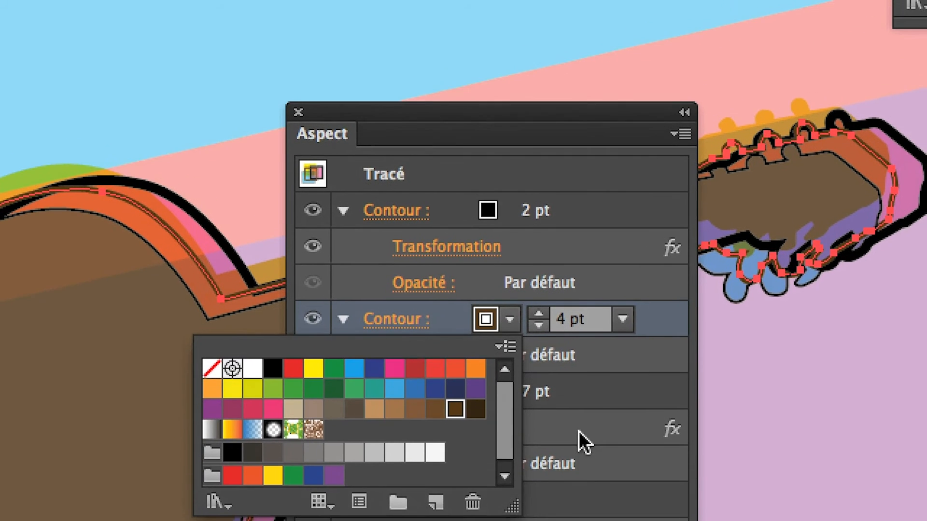
pyautogui.click(622, 447)
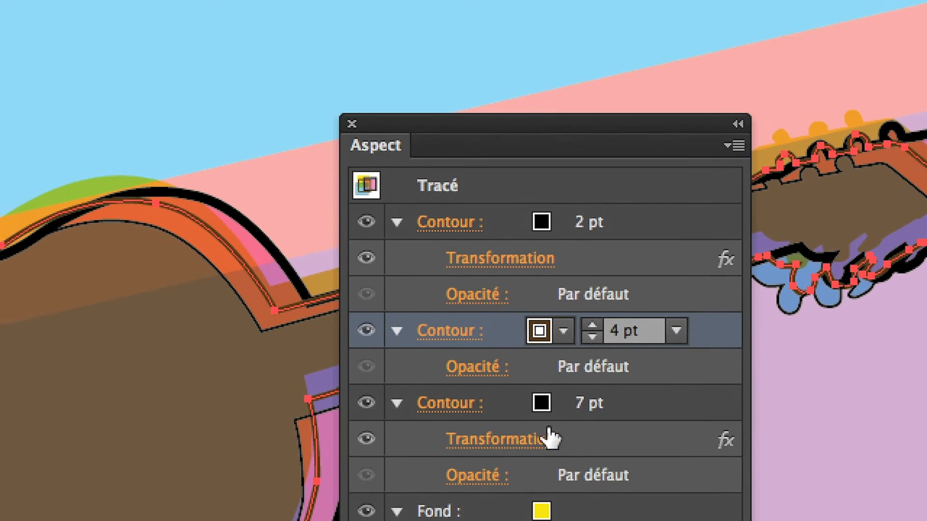
# - Set the lowest stroke's weight to 5 pt and colour it dark red
pyautogui.click(554, 417)
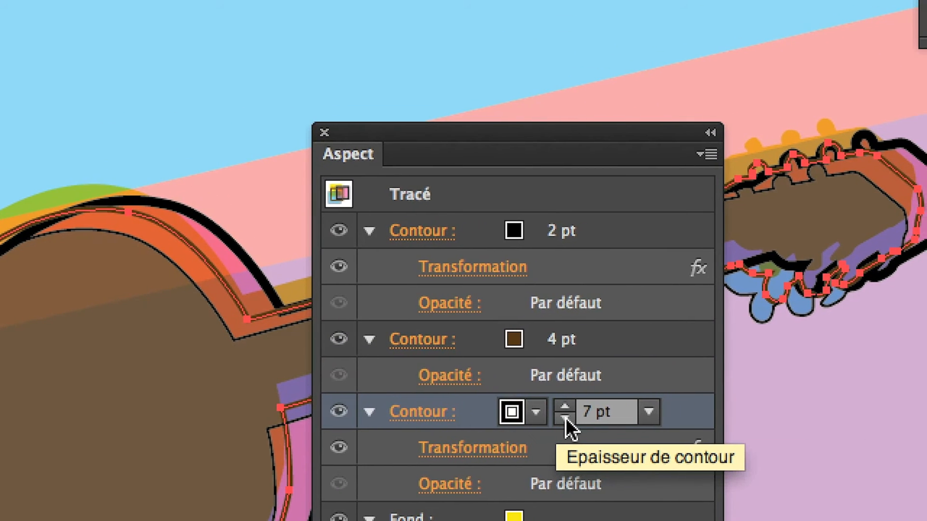
pyautogui.click(566, 418)
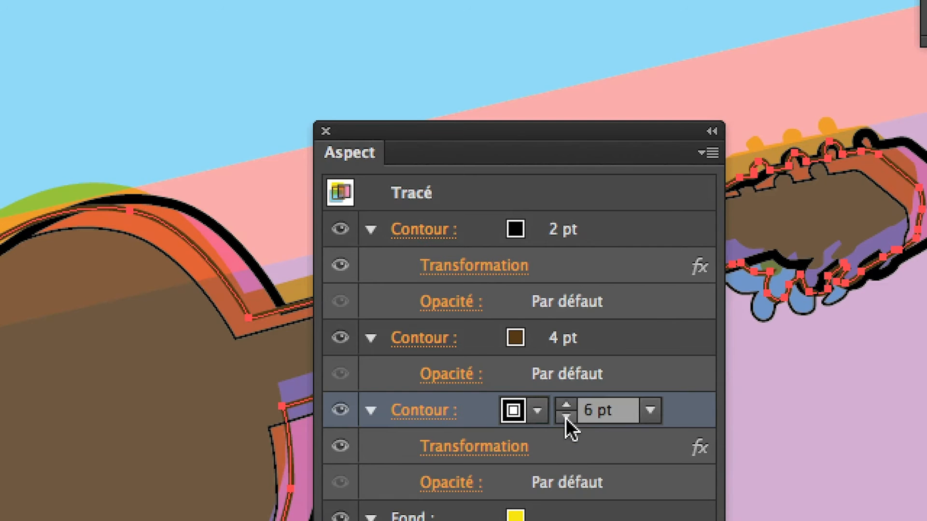
pyautogui.click(566, 418)
pyautogui.click(536, 411)
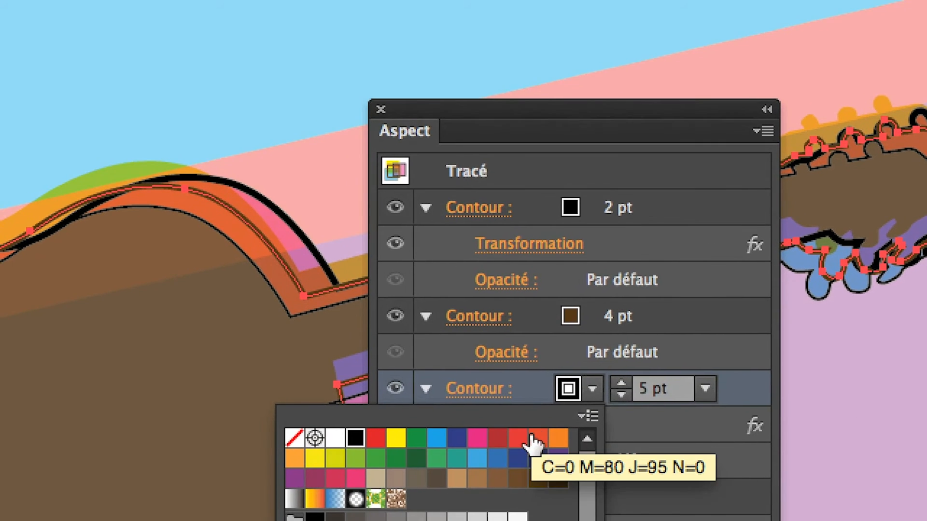
pyautogui.click(497, 438)
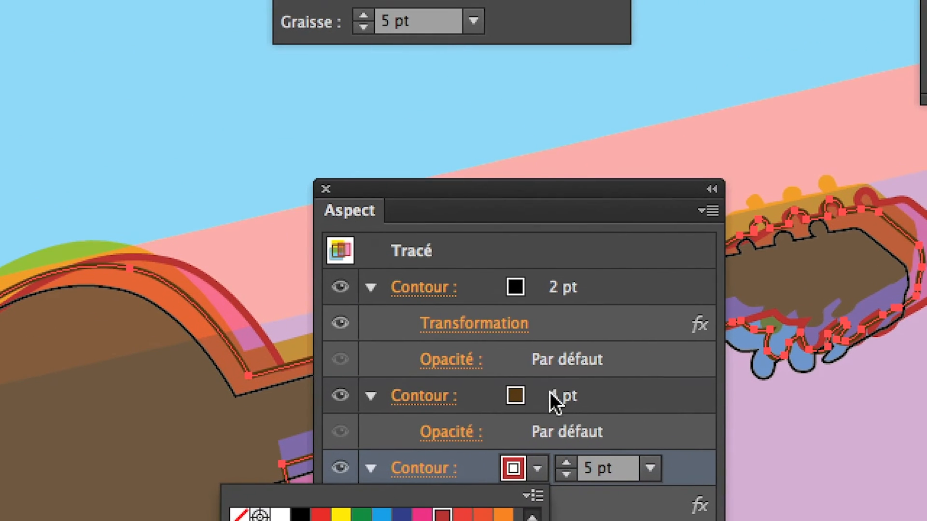
# - Recolour the middle stroke with the Bleu CMJN swatch and deselect the guitar
pyautogui.click(441, 349)
pyautogui.click(442, 349)
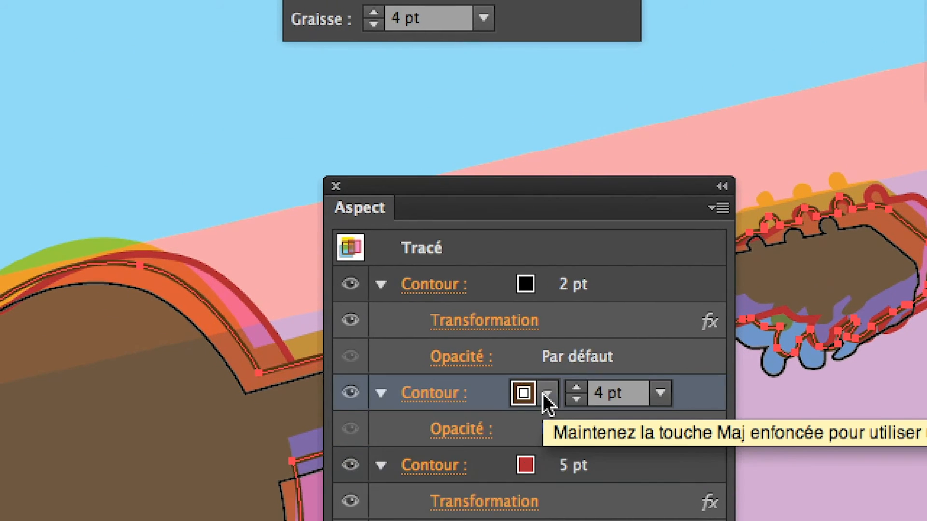
pyautogui.click(544, 394)
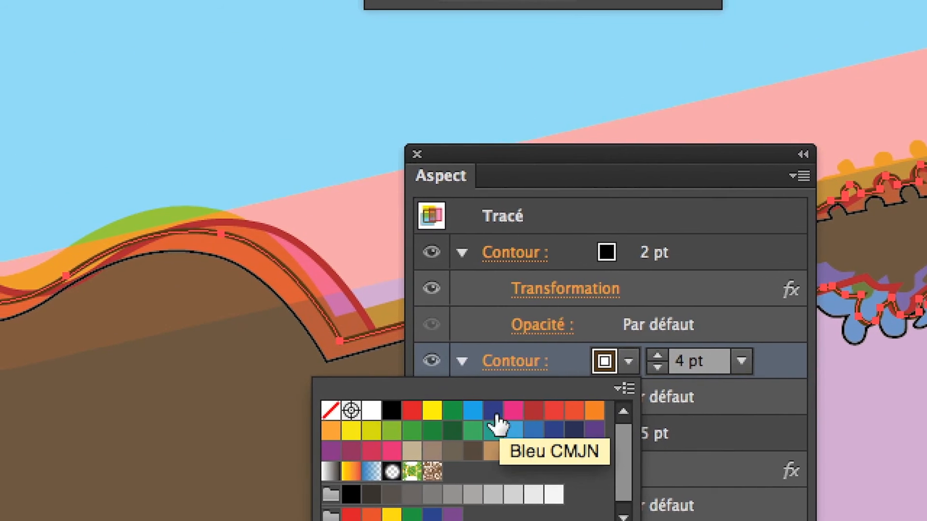
pyautogui.click(495, 415)
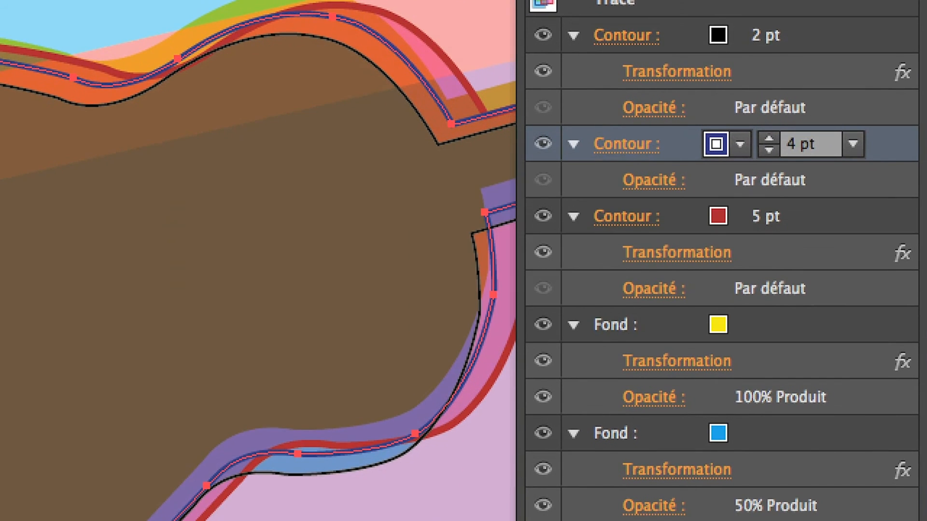
pyautogui.press('super+shift+a')
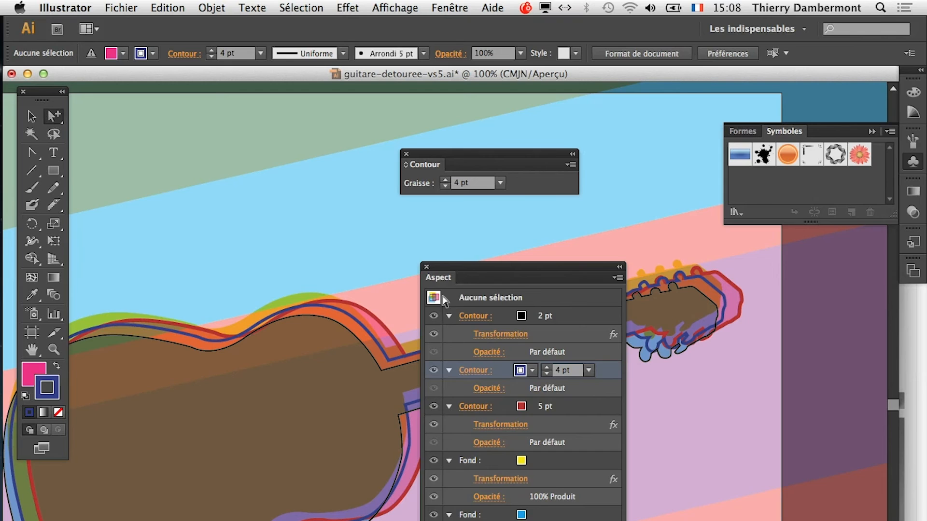
# - Move the appearance panel off the guitar and save the document under the new name guitare-detouree-vs6.ai with the default options
pyautogui.moveTo(456, 270); pyautogui.dragTo(664, 431)
pyautogui.scroll(-2, 386, 391)
pyautogui.click(124, 7)
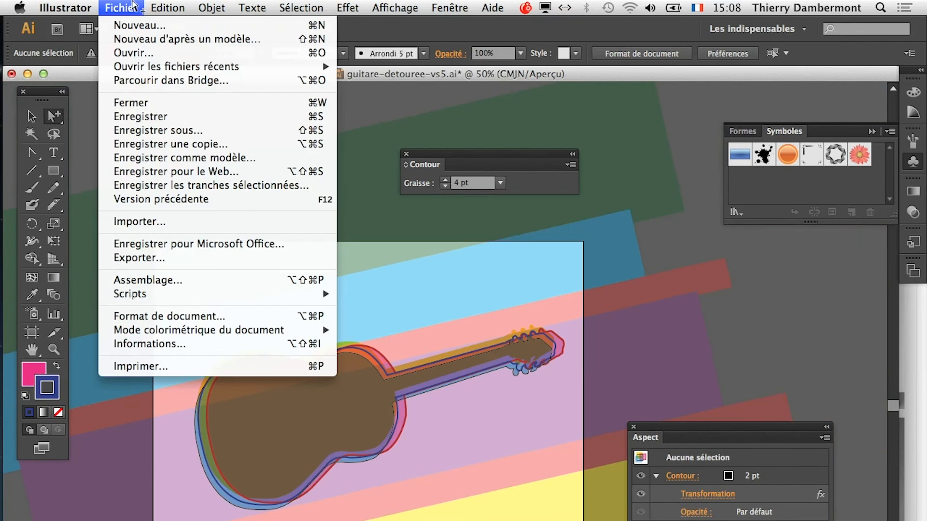
pyautogui.click(150, 129)
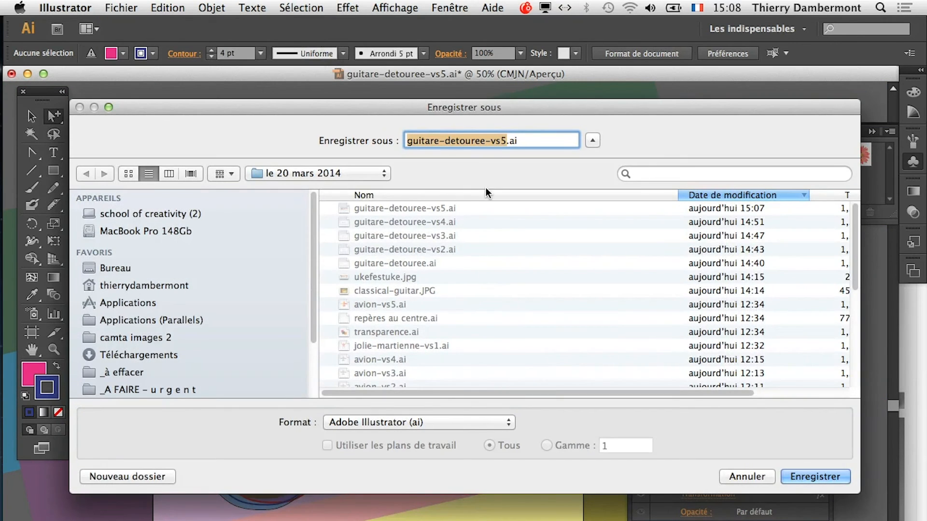
pyautogui.click(503, 141)
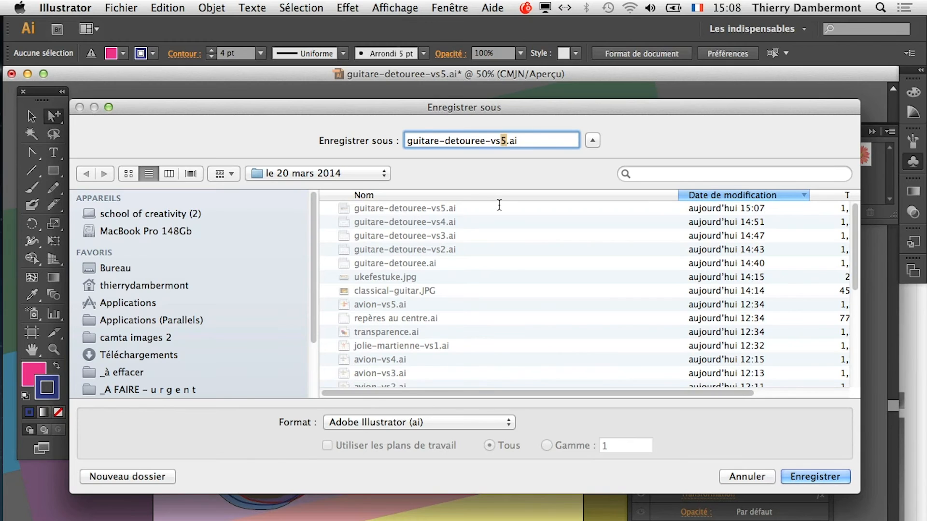
pyautogui.press('Return')
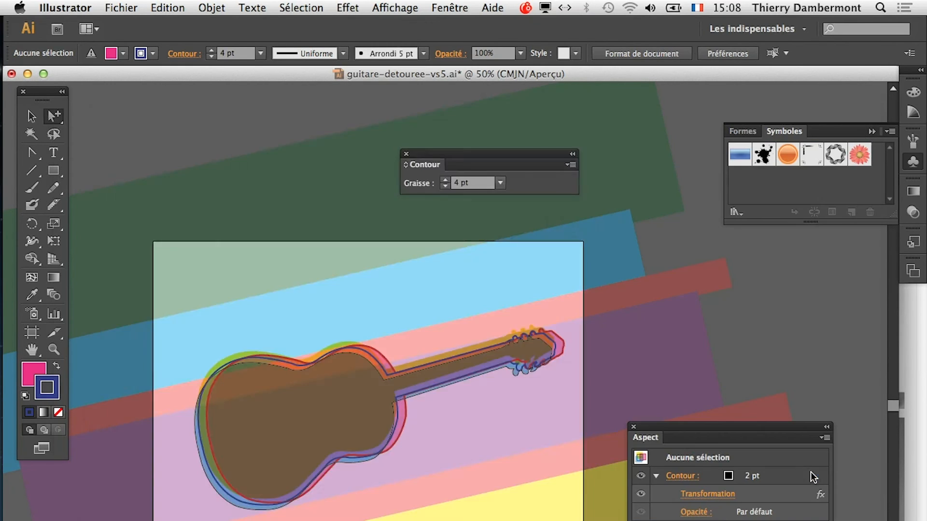
pyautogui.press('Return')
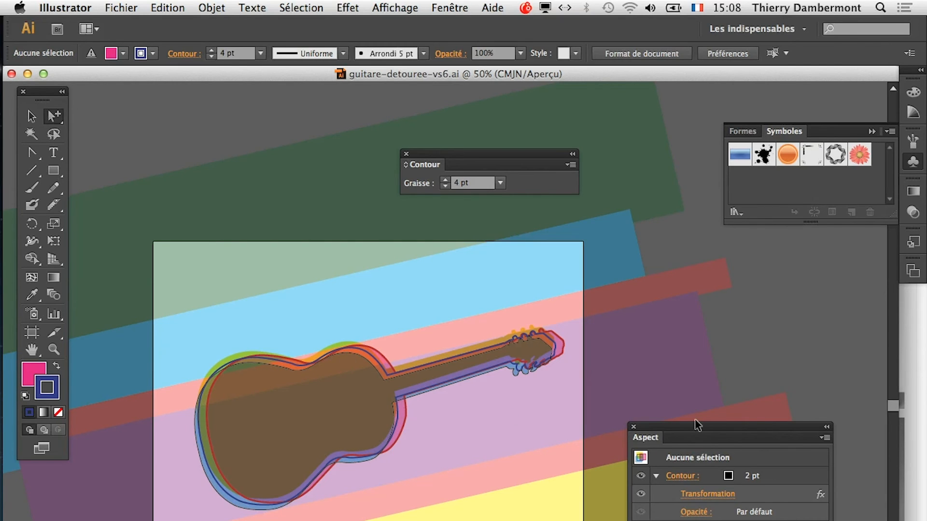
# - Move and enlarge the appearance panel to examine the weights, colours and Transformation effects of the guitar's three strokes
pyautogui.moveTo(697, 425); pyautogui.dragTo(670, 117)
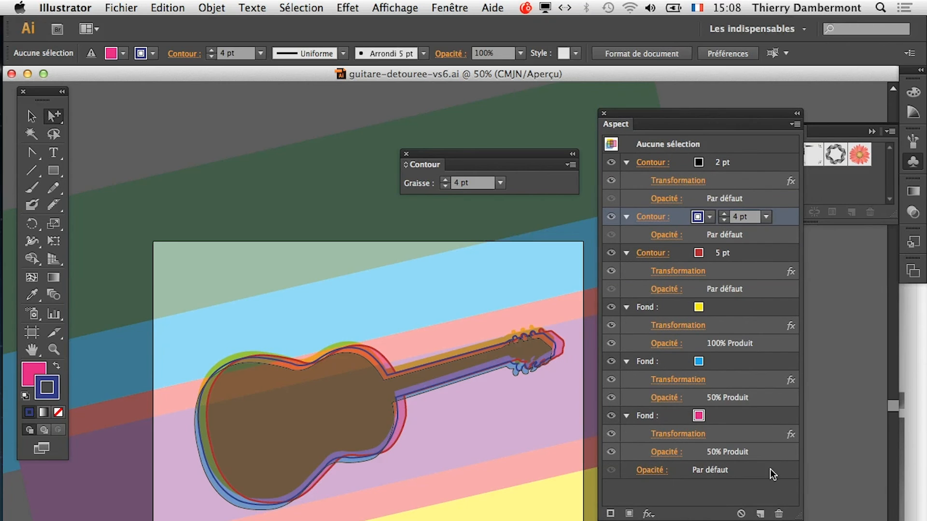
pyautogui.moveTo(797, 517); pyautogui.dragTo(803, 517)
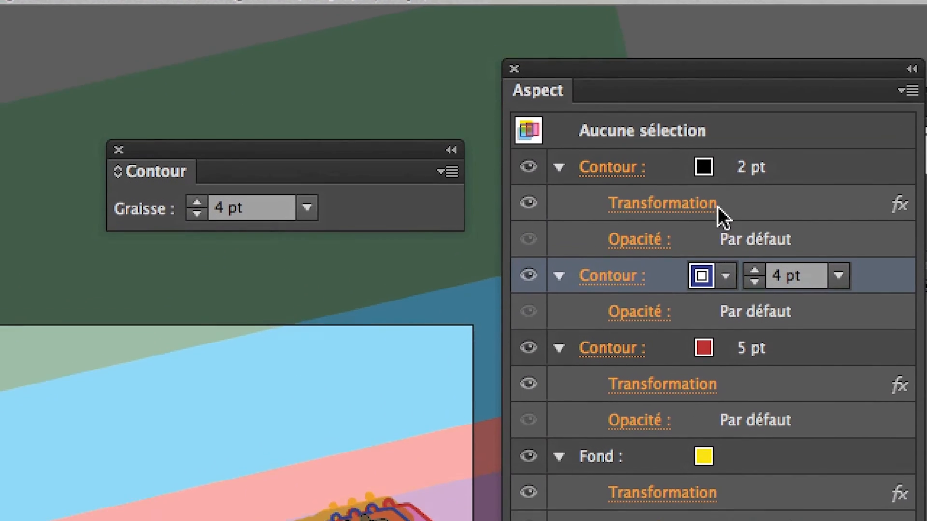
pyautogui.click(716, 350)
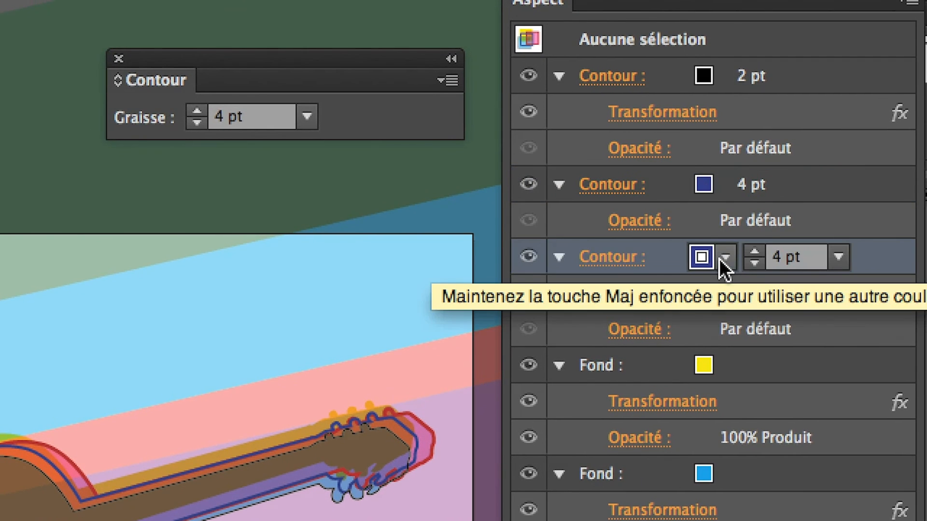
pyautogui.click(719, 190)
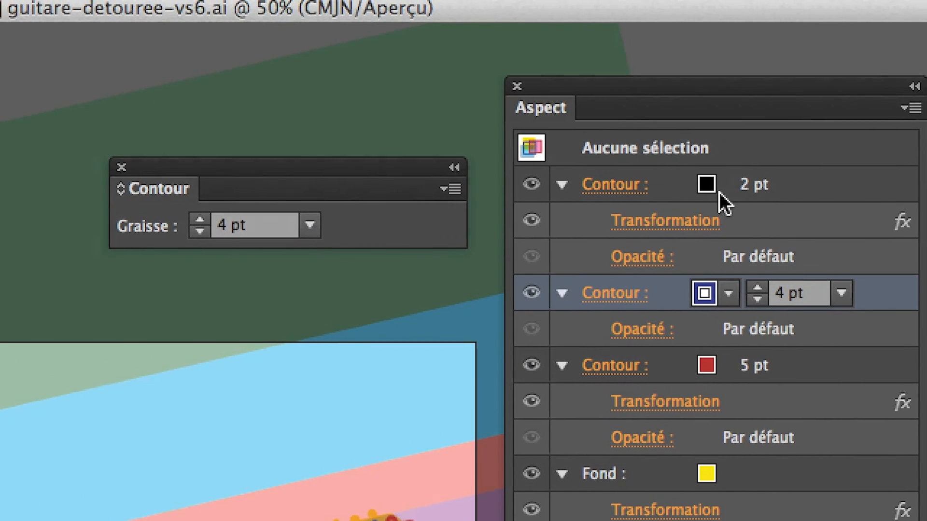